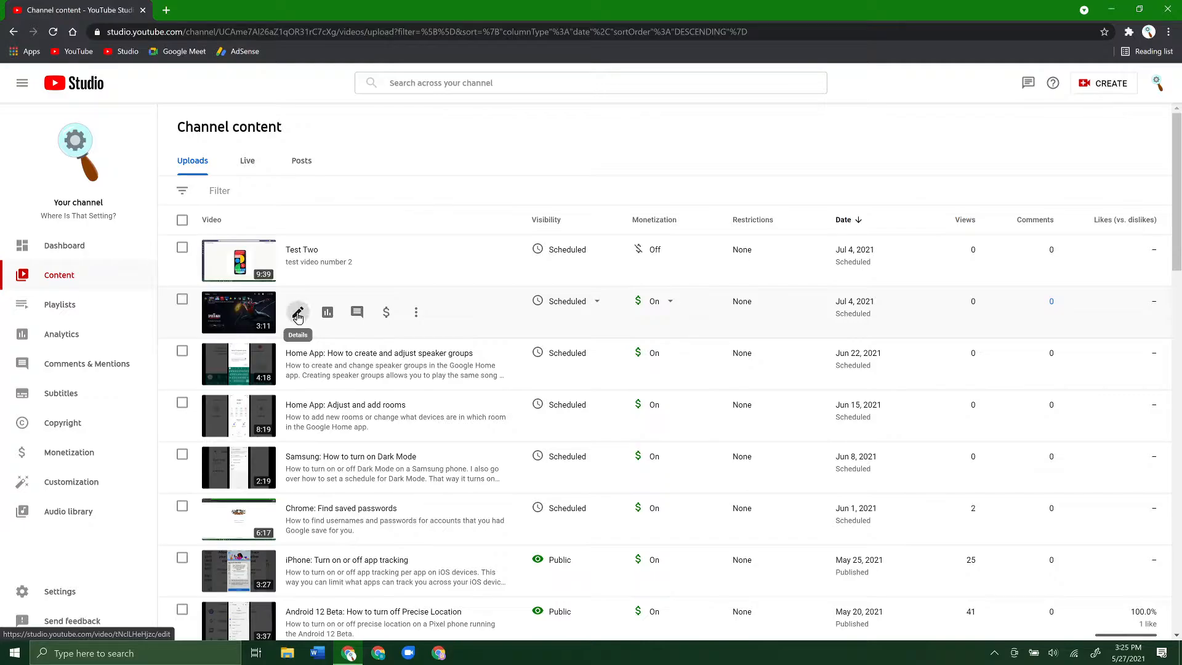
- Open the Test One video in the editor and start trimming it after briefly playing the footage from about 1:39
{"action": "left_click", "coordinate": [298, 315]}
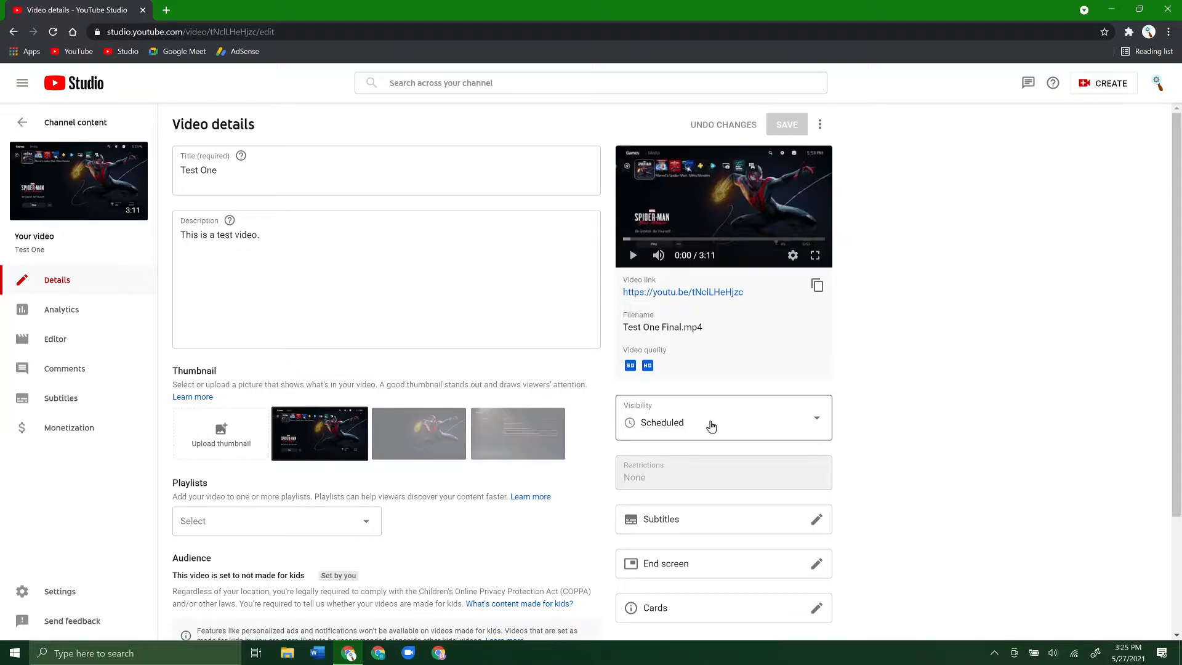
{"action": "left_click", "coordinate": [78, 346]}
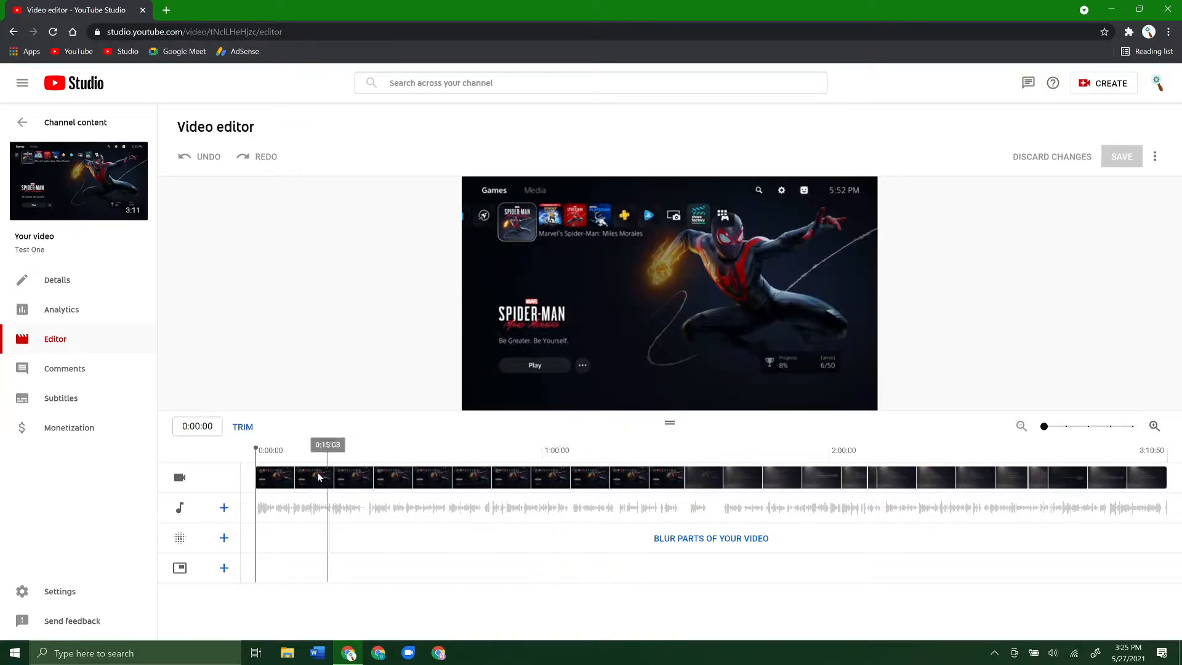
{"action": "left_click", "coordinate": [538, 463]}
{"action": "left_click", "coordinate": [730, 478]}
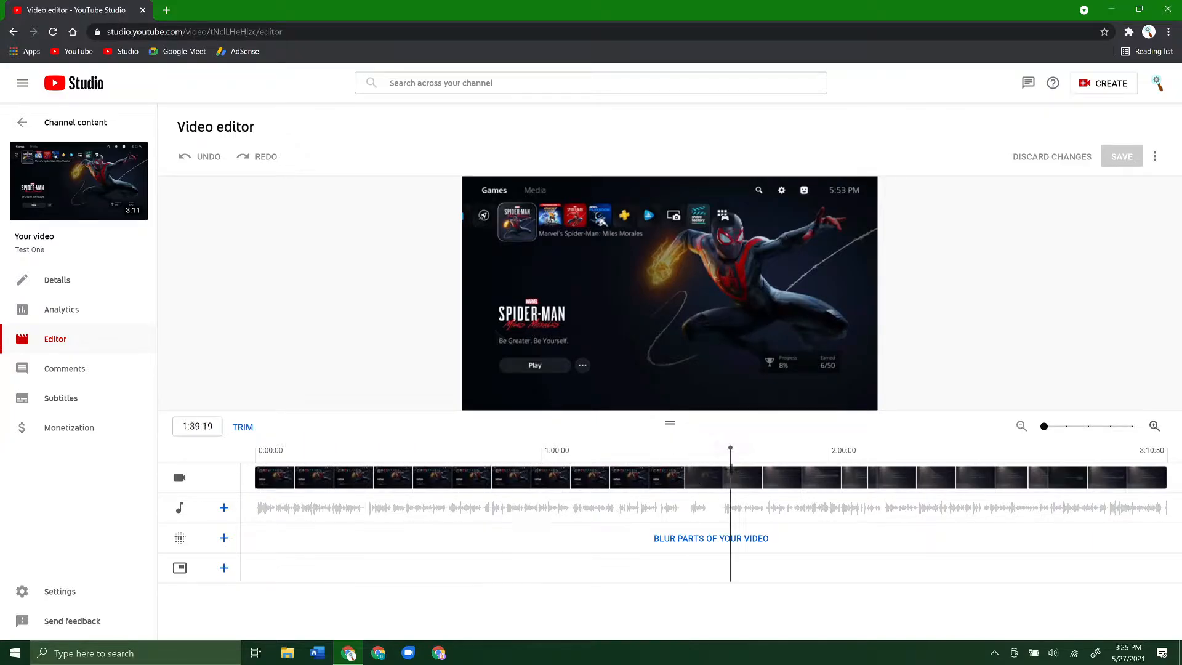
{"action": "left_click", "coordinate": [480, 398]}
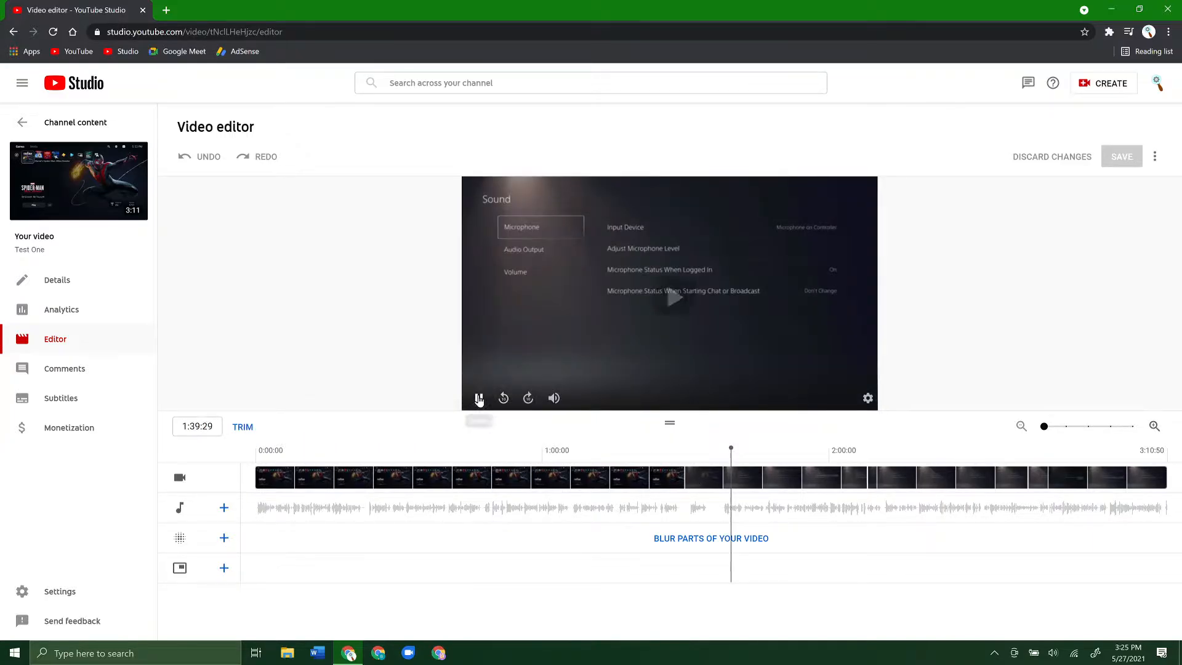
{"action": "left_click", "coordinate": [479, 398]}
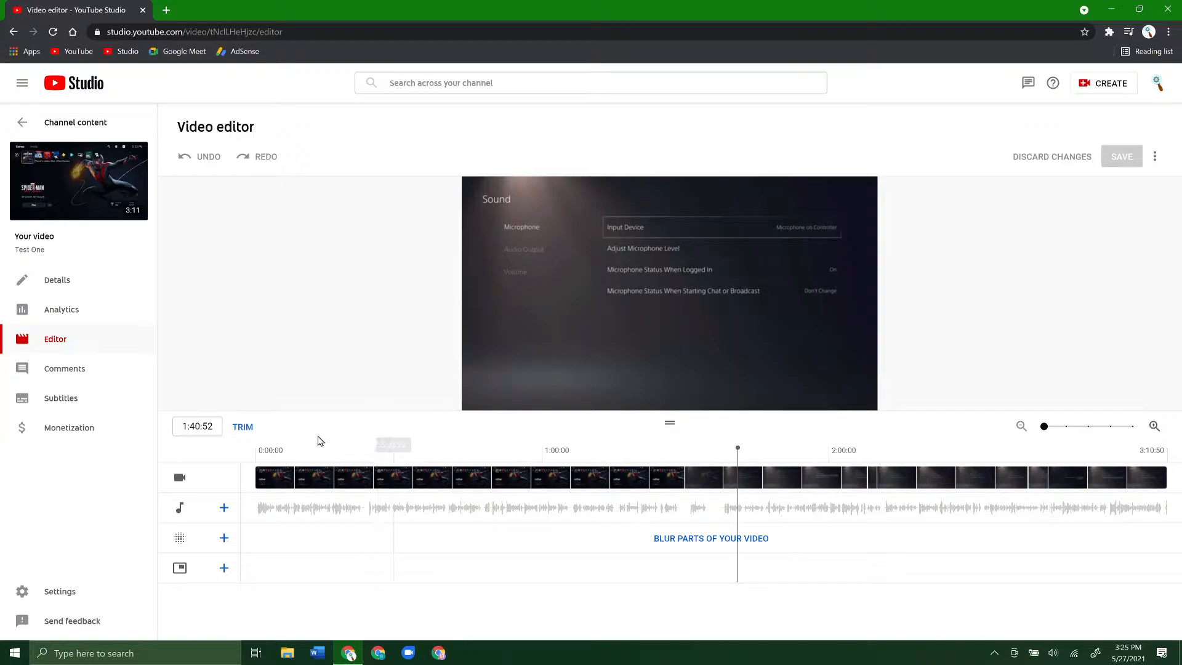
{"action": "left_click", "coordinate": [244, 427]}
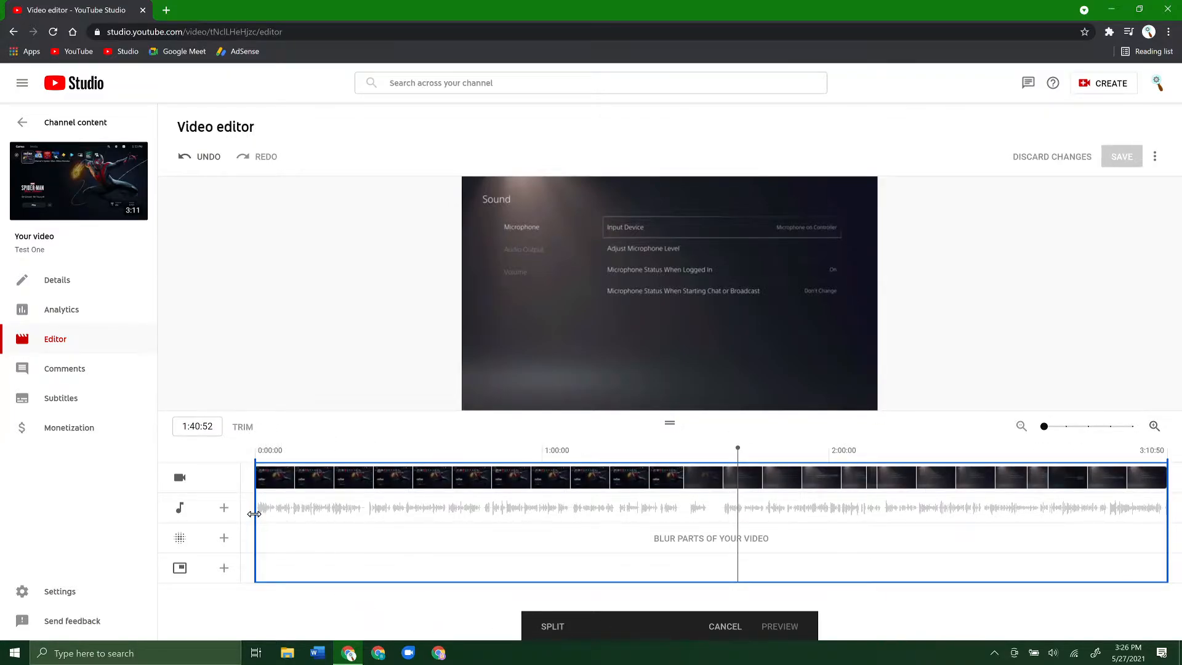
- Trim the video's start to about 0:34 and its end to about 2:46, and briefly play from the new start
{"action": "left_click_drag", "start_coordinate": [256, 513], "coordinate": [420, 511]}
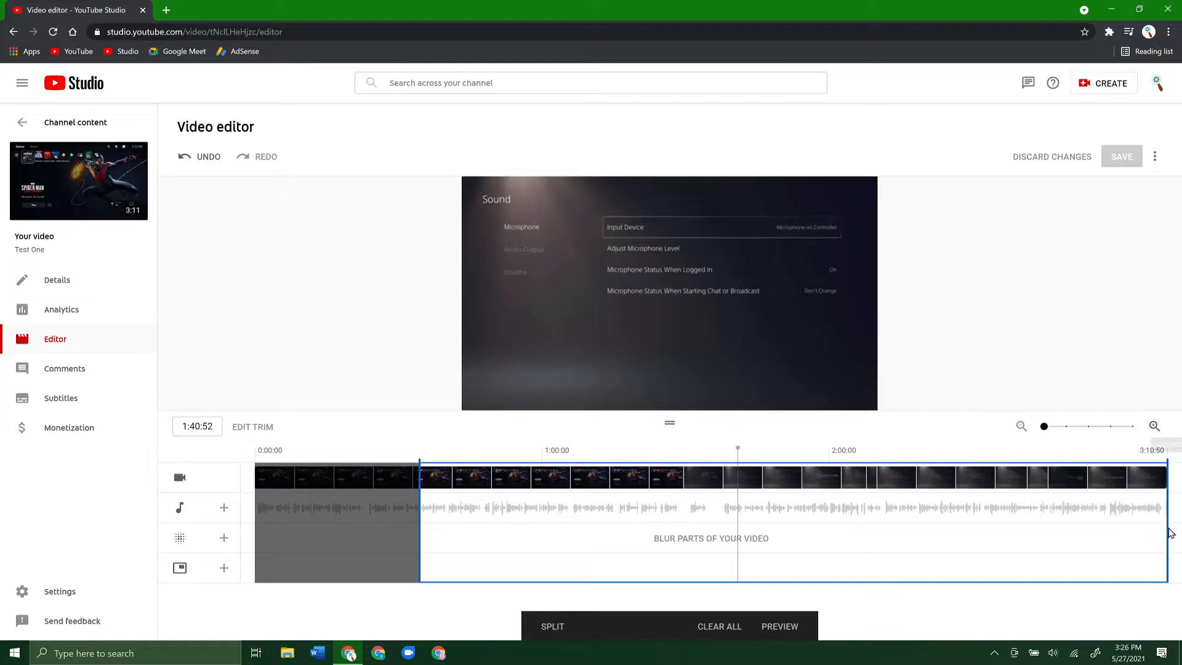
{"action": "left_click_drag", "start_coordinate": [1165, 537], "coordinate": [1053, 545]}
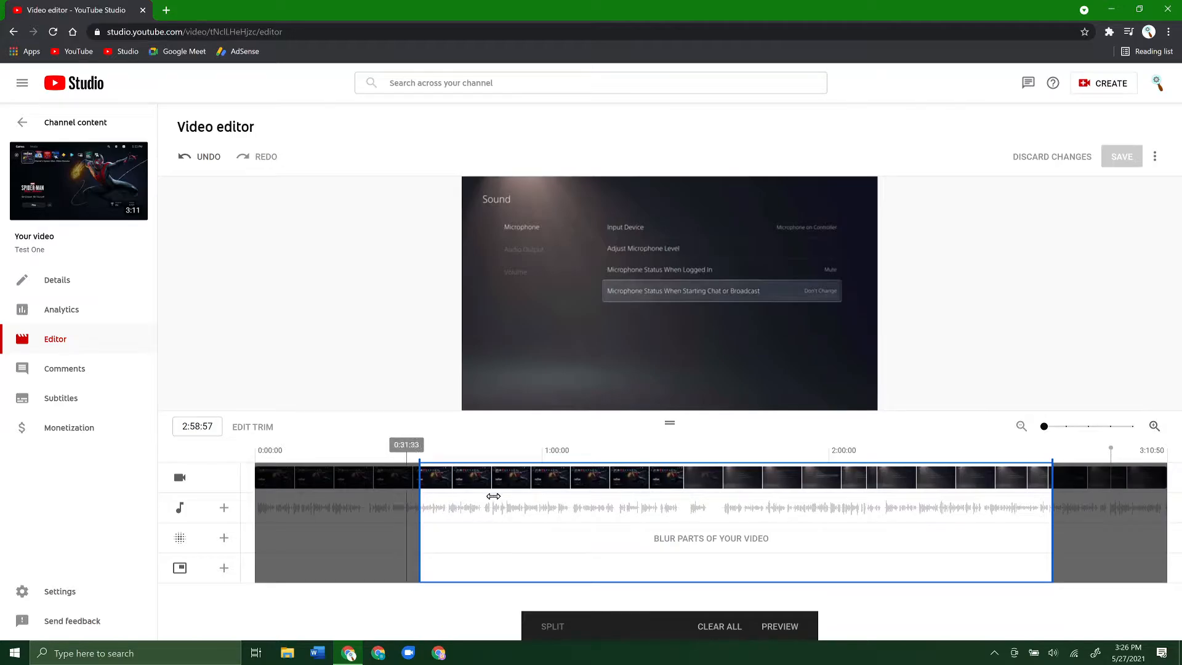
{"action": "left_click", "coordinate": [324, 477]}
{"action": "key", "text": "space"}
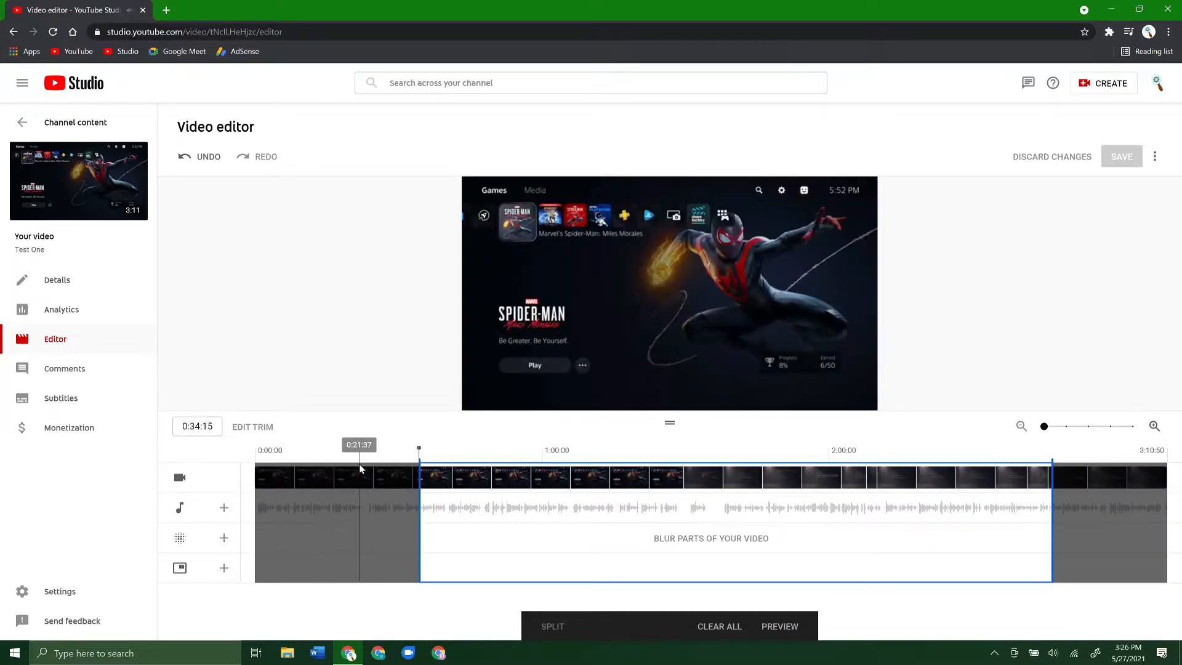
{"action": "key", "text": "space"}
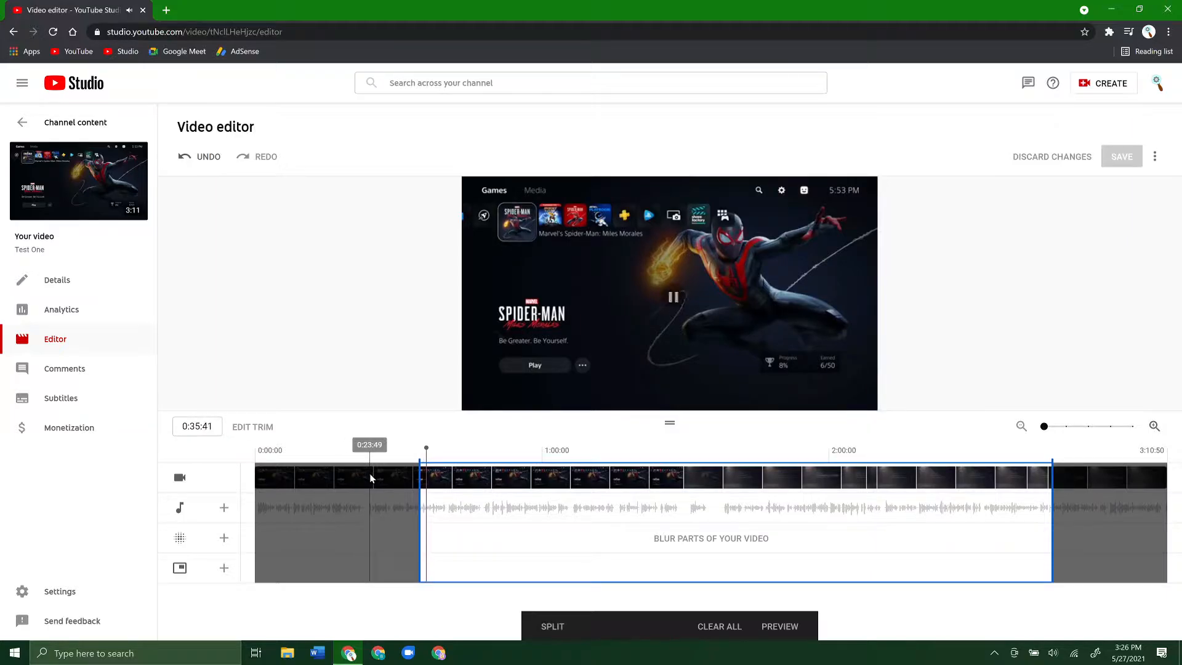
{"action": "mouse_move", "coordinate": [505, 397]}
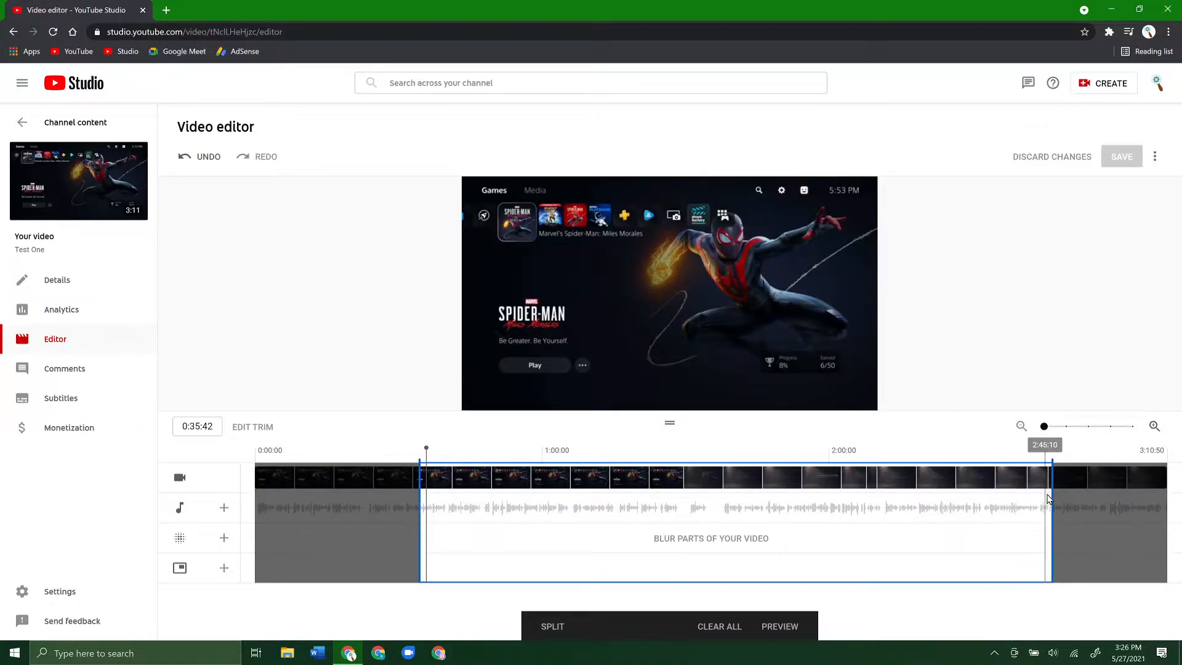
- Restore the trim range to the full video by moving both trim boundaries back to the original ends
{"action": "left_click_drag", "start_coordinate": [1055, 504], "coordinate": [1175, 508]}
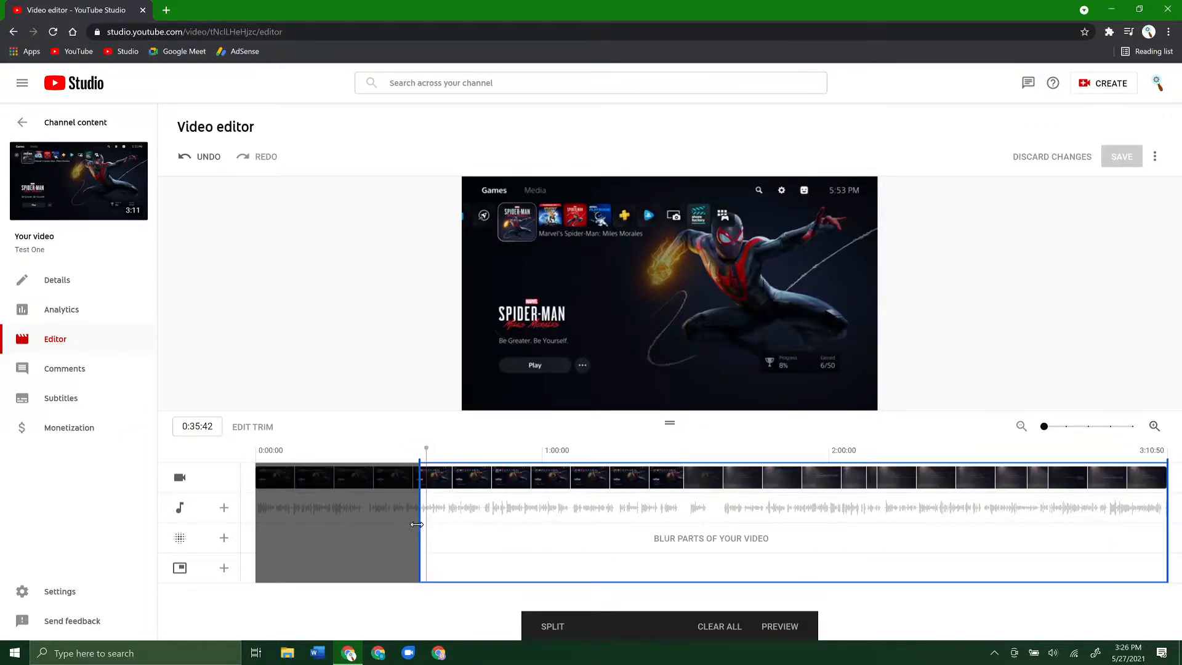
{"action": "left_click_drag", "start_coordinate": [418, 528], "coordinate": [244, 534]}
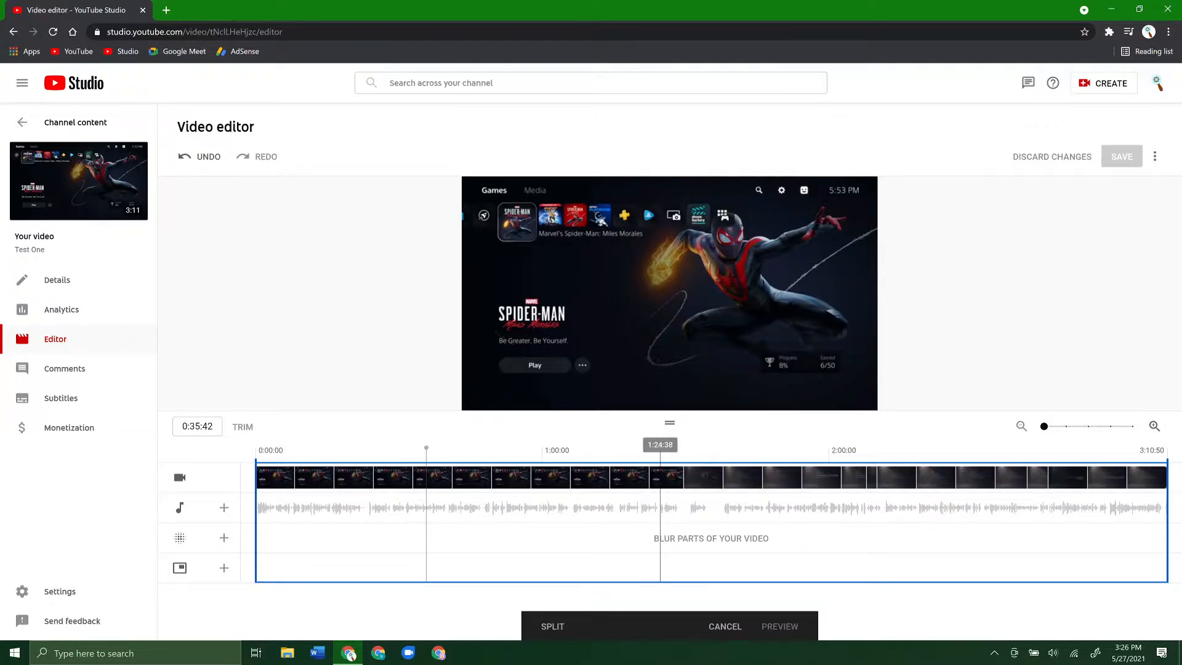
- Split the video at 1:35:51, where the Sound entry is highlighted in the Settings list
{"action": "left_click", "coordinate": [660, 480]}
{"action": "left_click", "coordinate": [705, 504]}
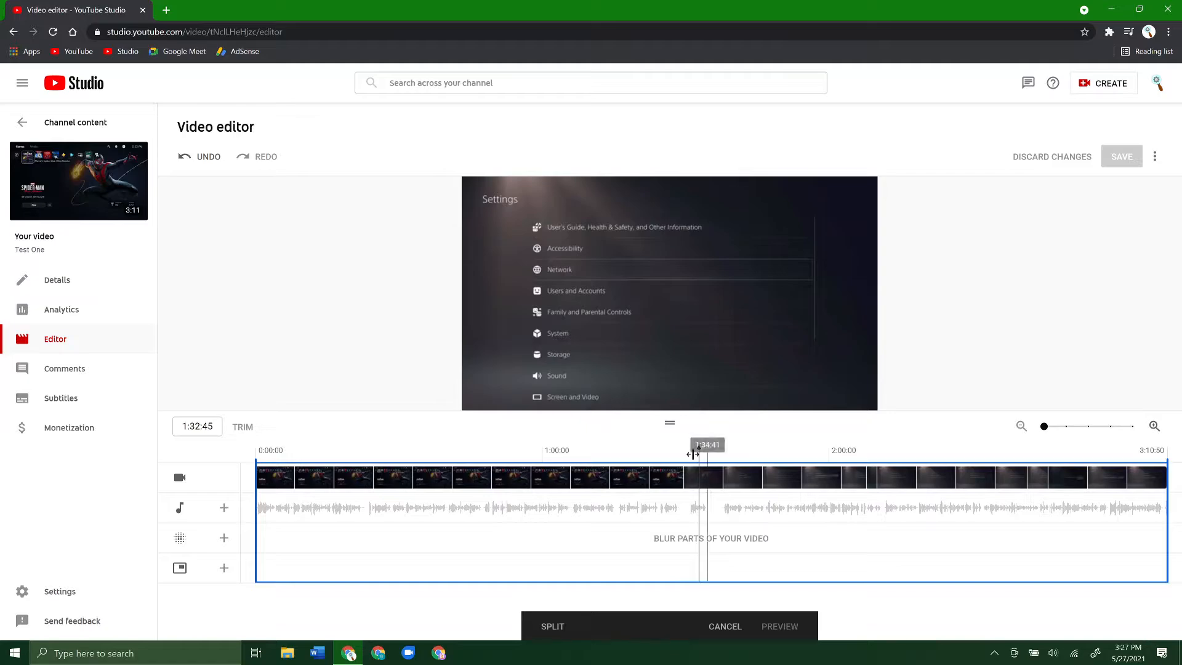
{"action": "left_click", "coordinate": [714, 516]}
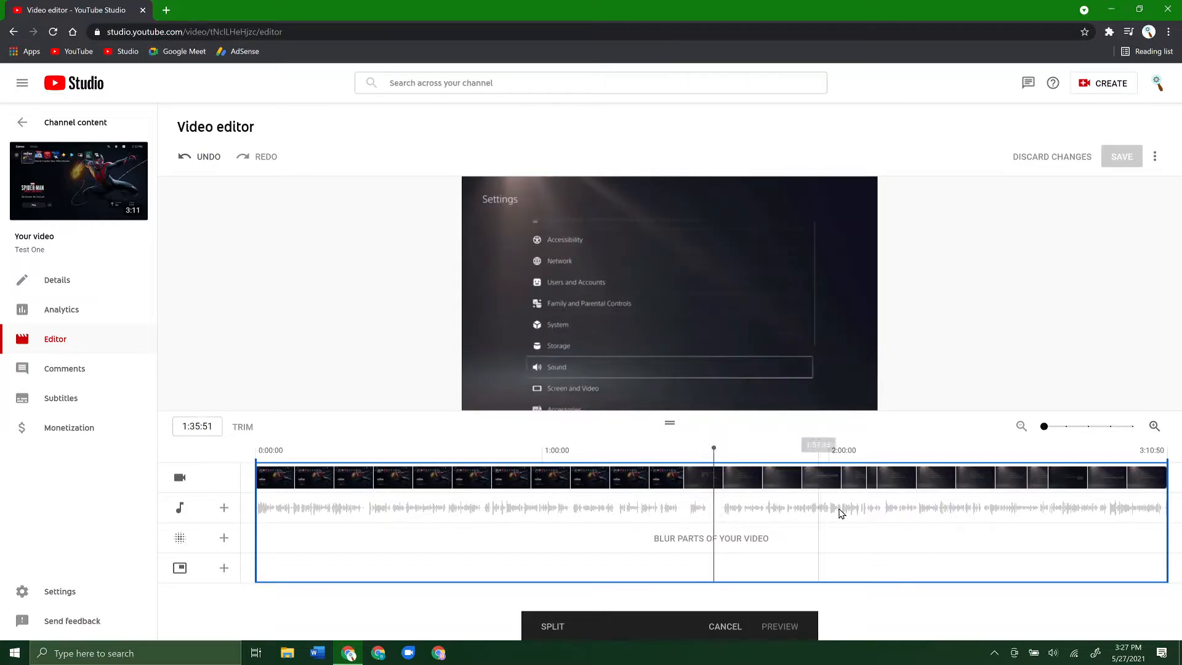
{"action": "left_click", "coordinate": [553, 627]}
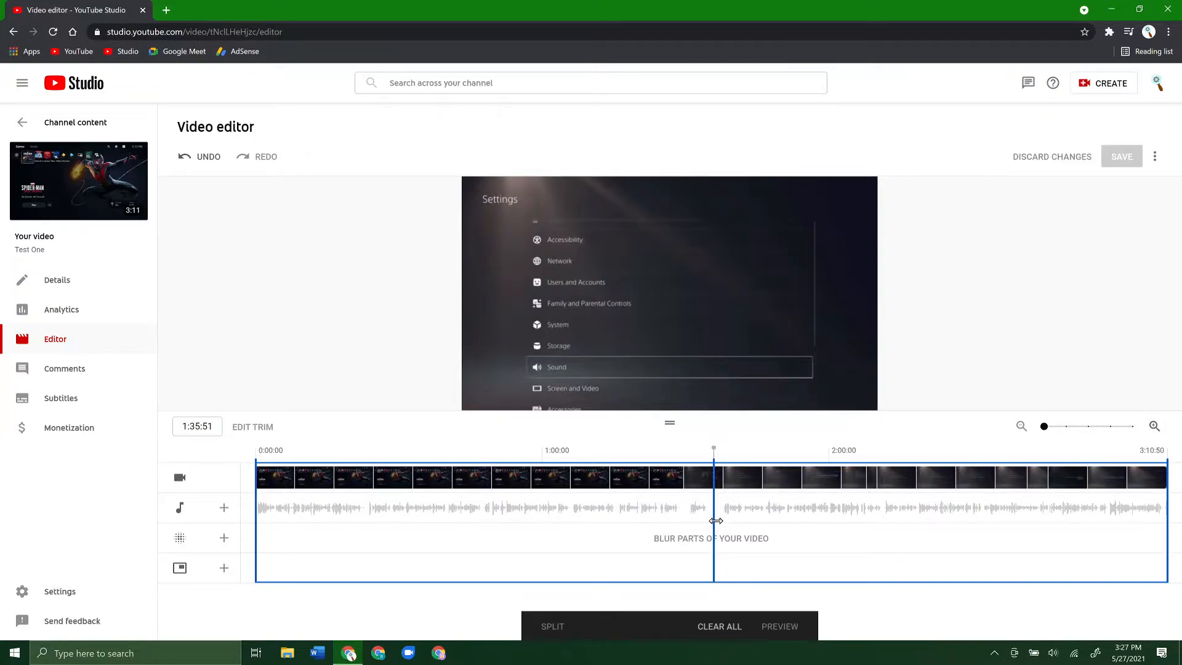
- Widen the split into a cut-out section from about 1:34 to 1:38 and play the footage across it
{"action": "left_click_drag", "start_coordinate": [715, 521], "coordinate": [723, 527]}
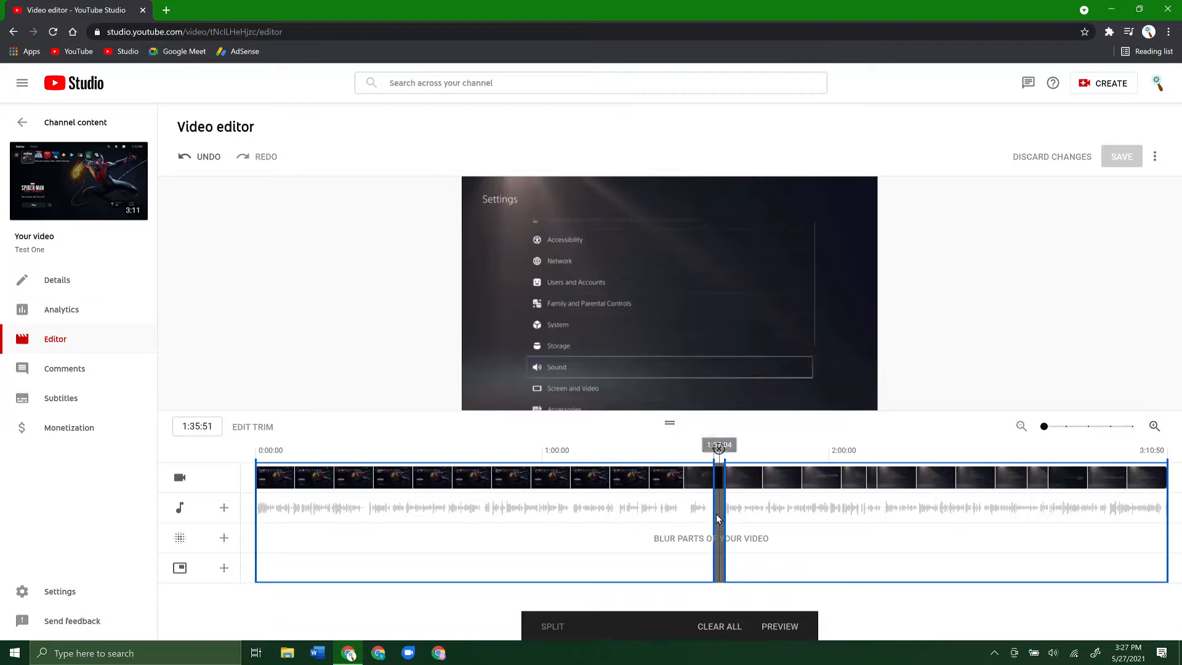
{"action": "mouse_move", "coordinate": [708, 511]}
{"action": "left_mouse_down"}
{"action": "mouse_move", "coordinate": [736, 522]}
{"action": "mouse_move", "coordinate": [727, 527]}
{"action": "left_mouse_up"}
{"action": "left_click", "coordinate": [685, 516]}
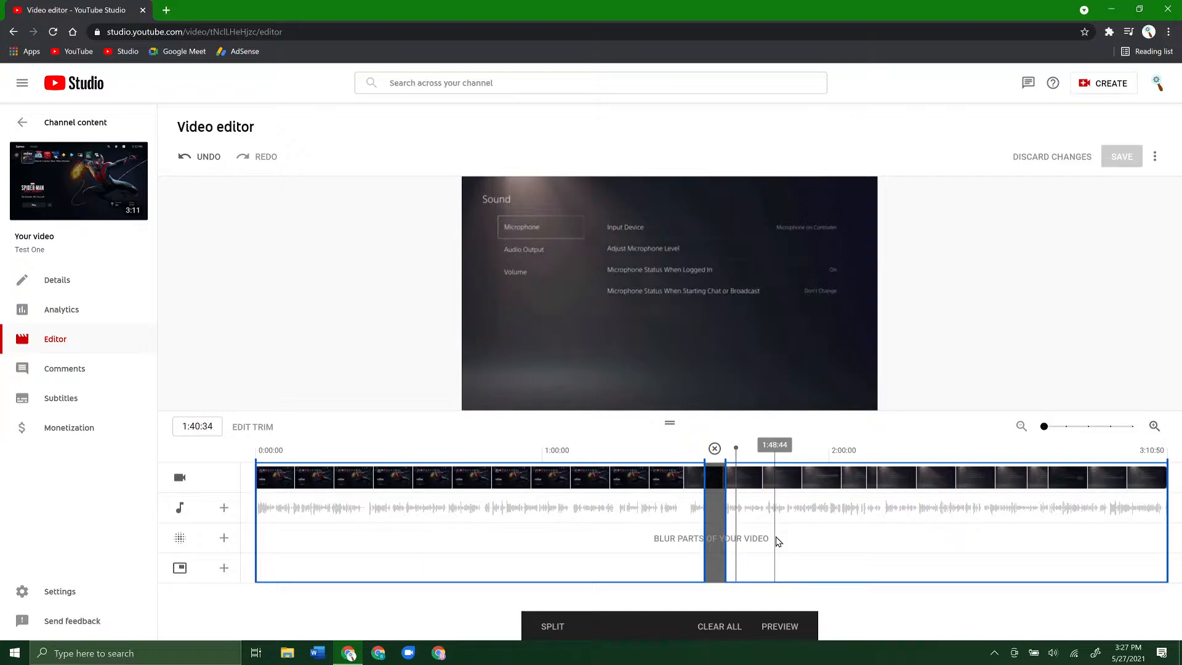
{"action": "key", "text": "space"}
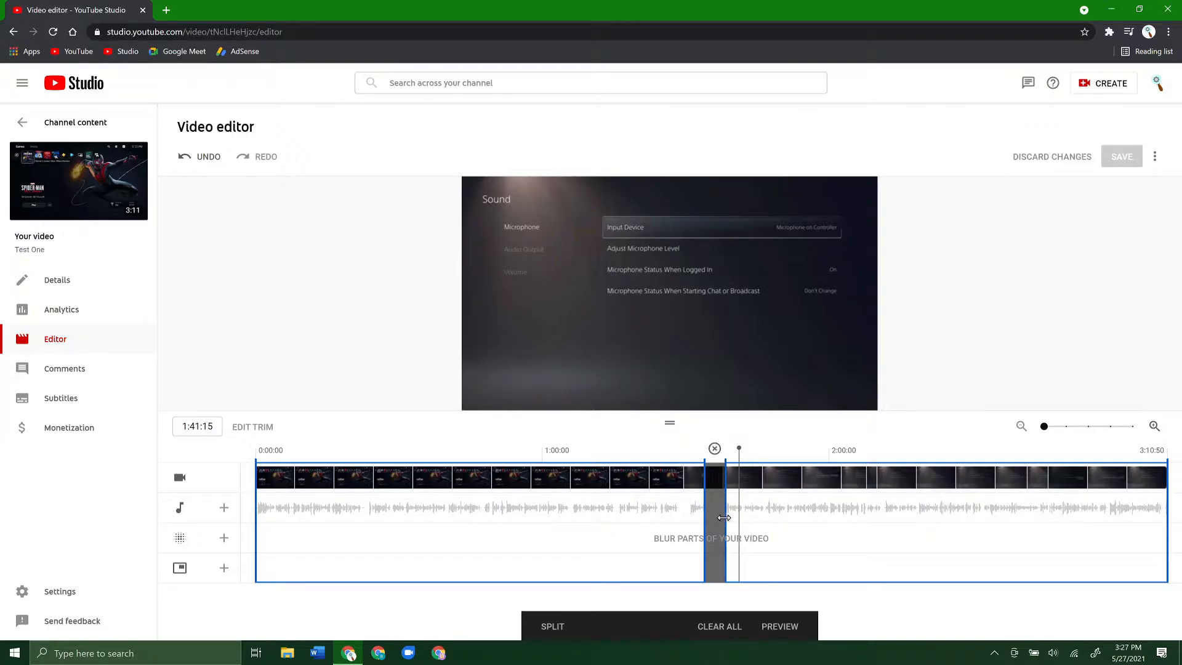
{"action": "mouse_move", "coordinate": [725, 517]}
{"action": "left_mouse_down"}
{"action": "mouse_move", "coordinate": [757, 517]}
{"action": "mouse_move", "coordinate": [721, 523]}
{"action": "left_mouse_up"}
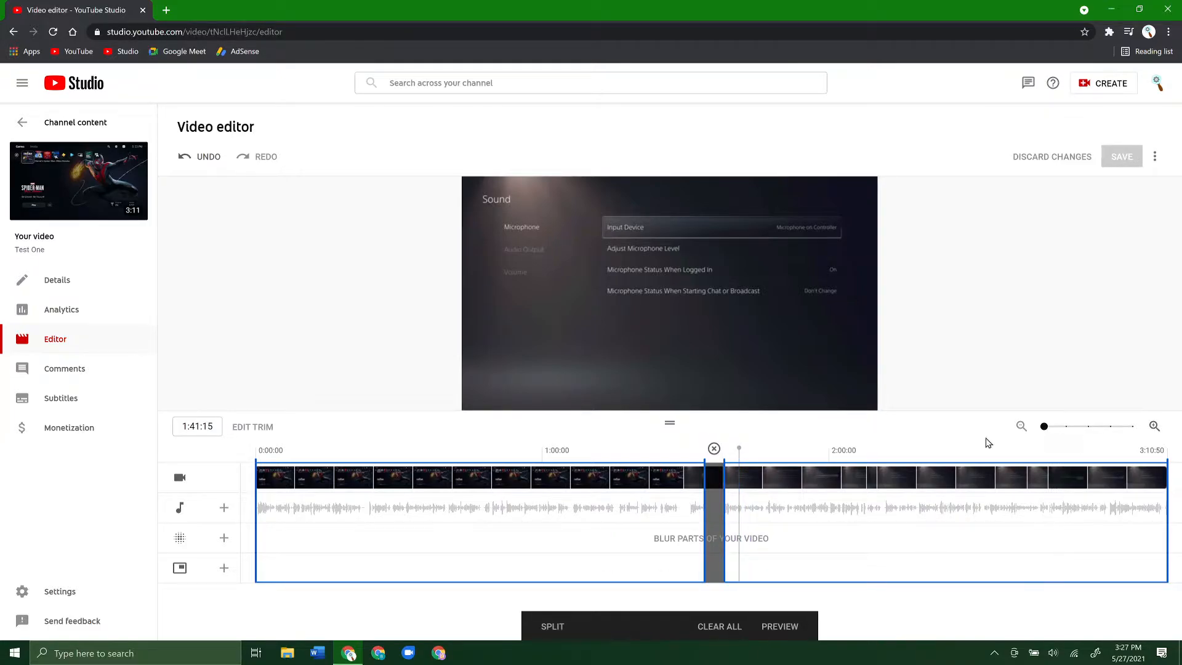
- Extend the end of the cut-out section to about 1:42, in the pause after the spoken audio
{"action": "left_click", "coordinate": [1153, 426]}
{"action": "left_click", "coordinate": [1153, 426]}
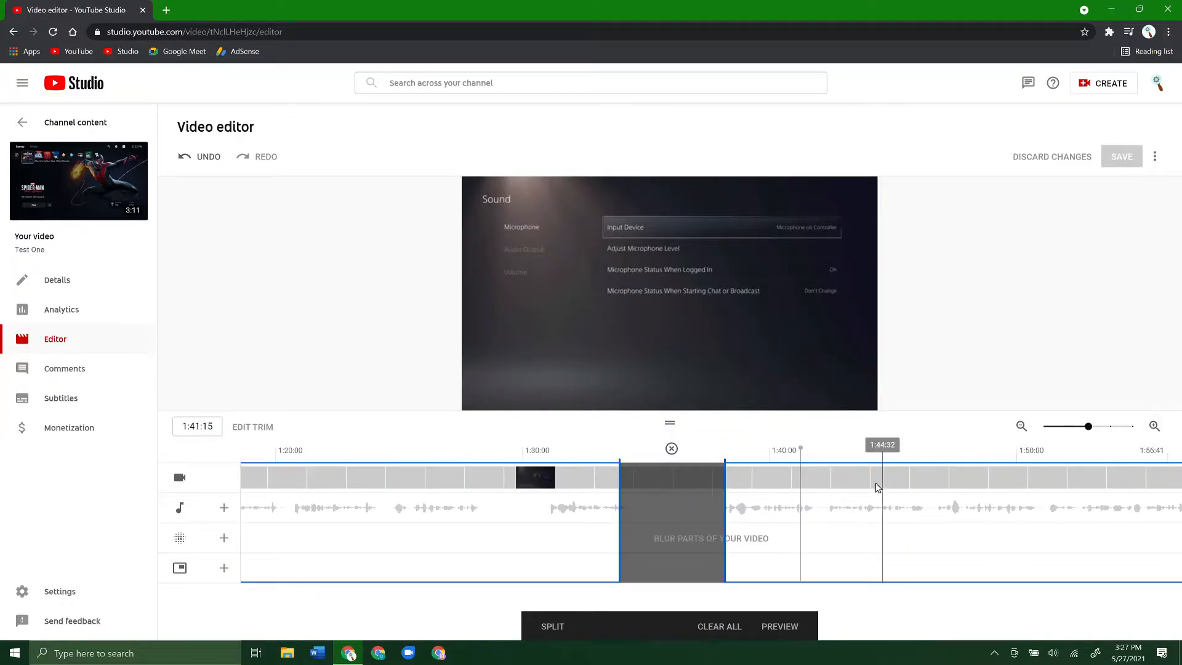
{"action": "left_click", "coordinate": [1153, 426]}
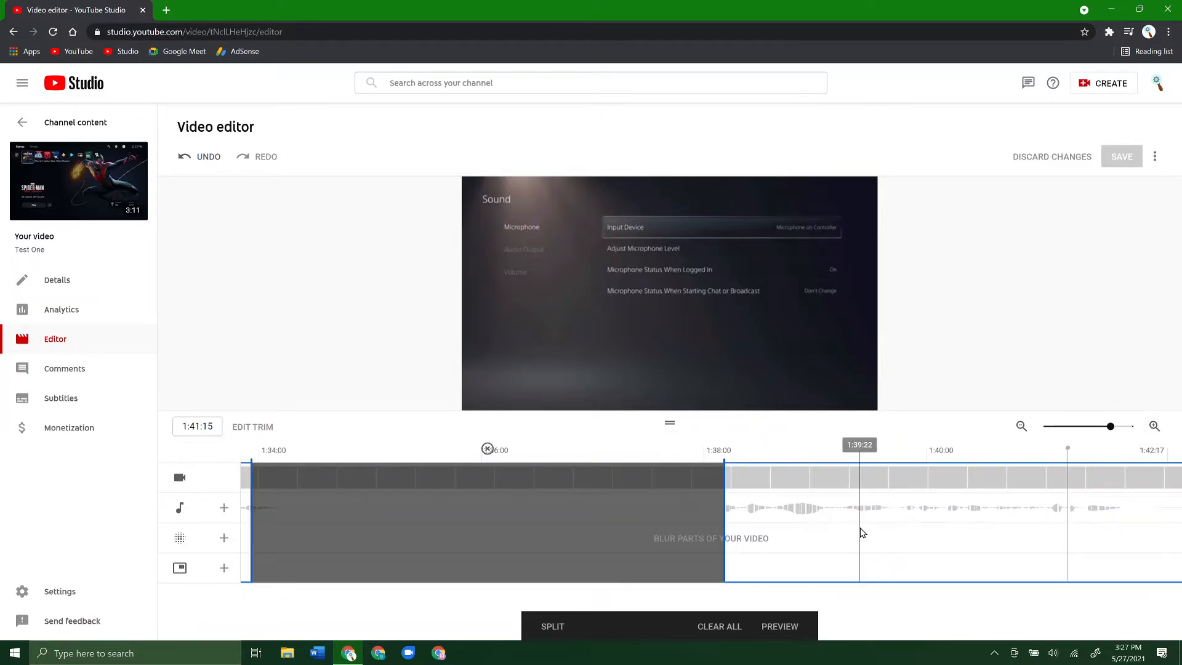
{"action": "left_click", "coordinate": [247, 497]}
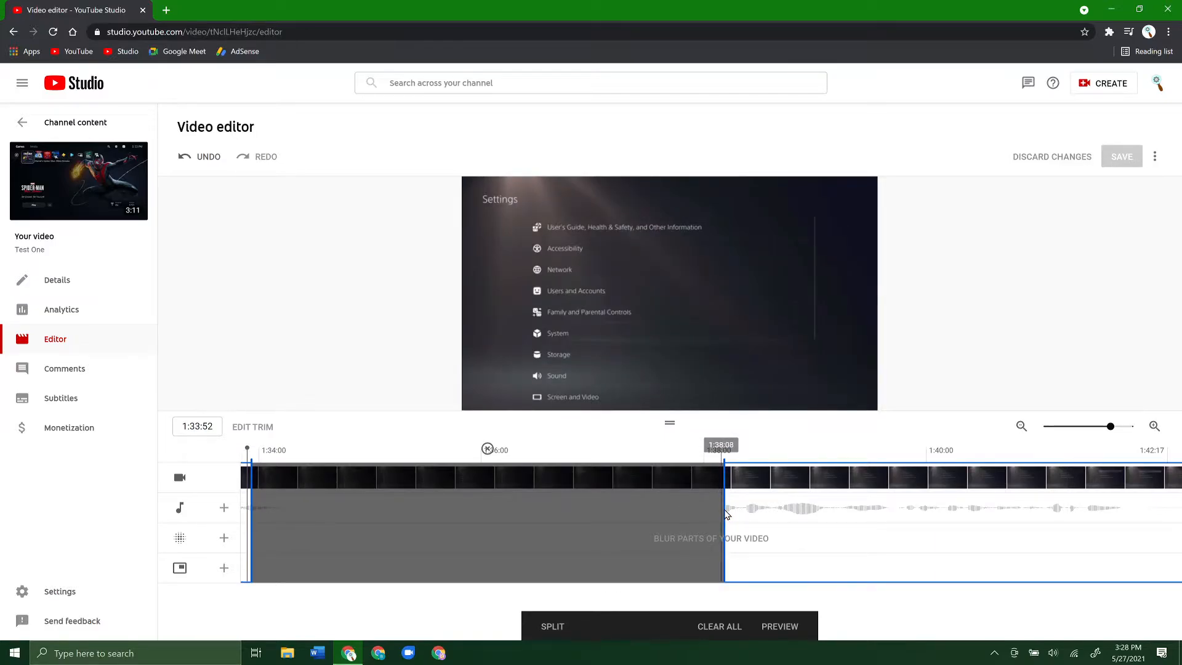
{"action": "left_click_drag", "start_coordinate": [723, 509], "coordinate": [1134, 512]}
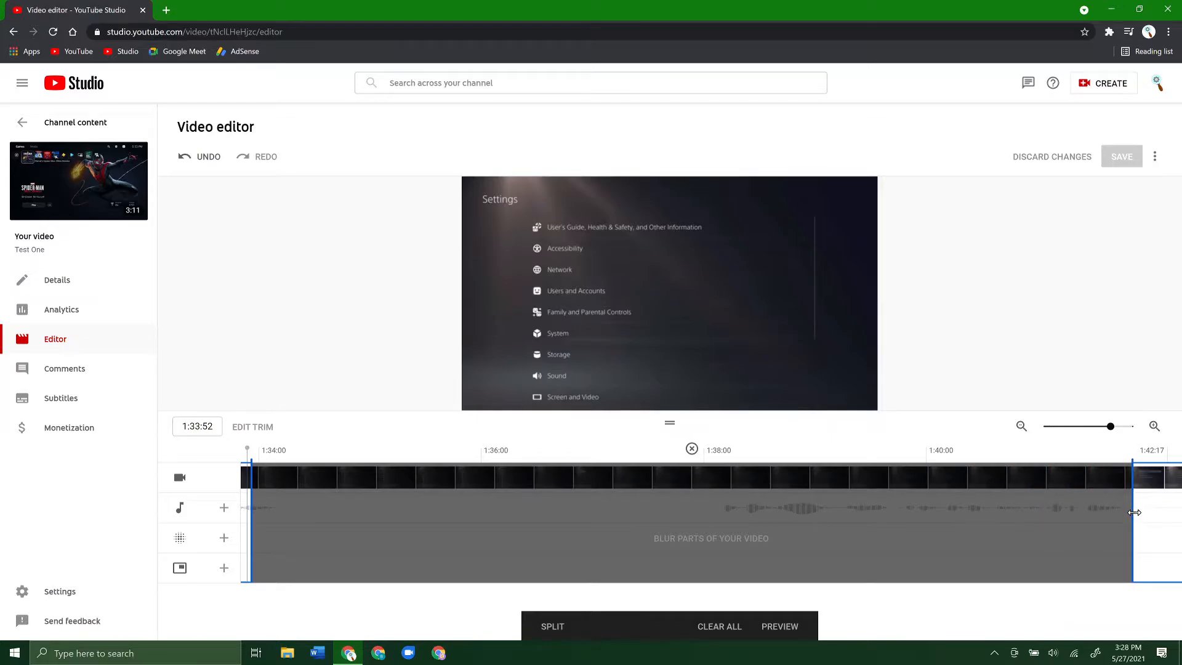
- Move the start of the cut-out section back to about 1:31, before the spoken audio begins
{"action": "left_click", "coordinate": [1021, 426]}
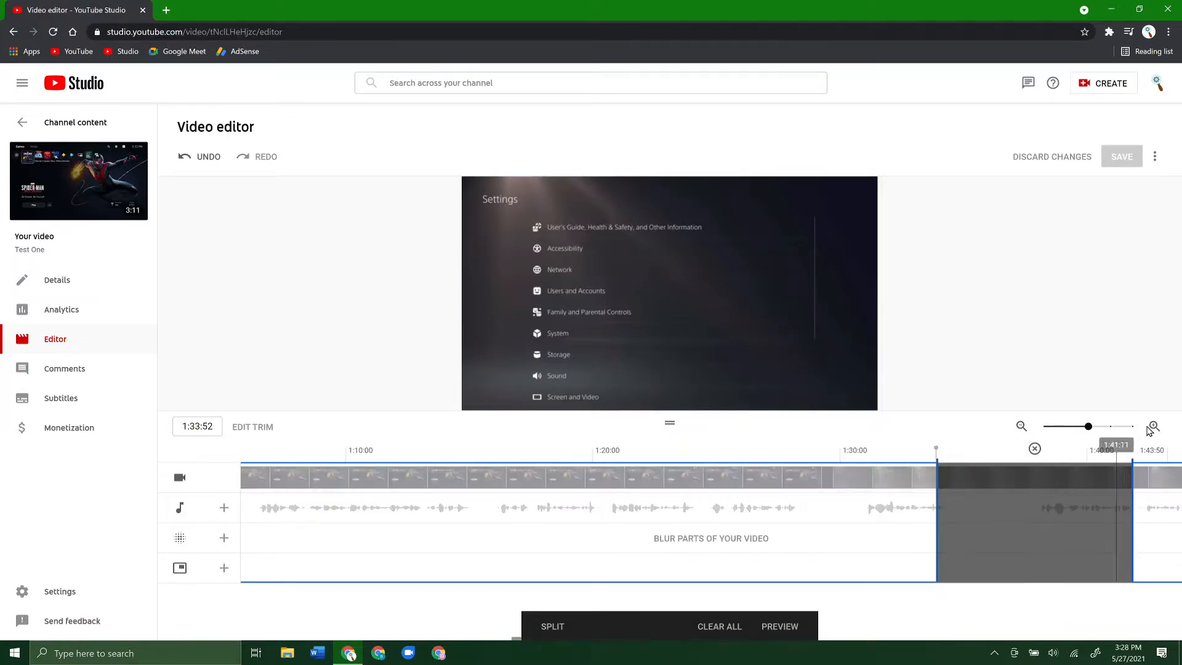
{"action": "left_click", "coordinate": [1154, 426]}
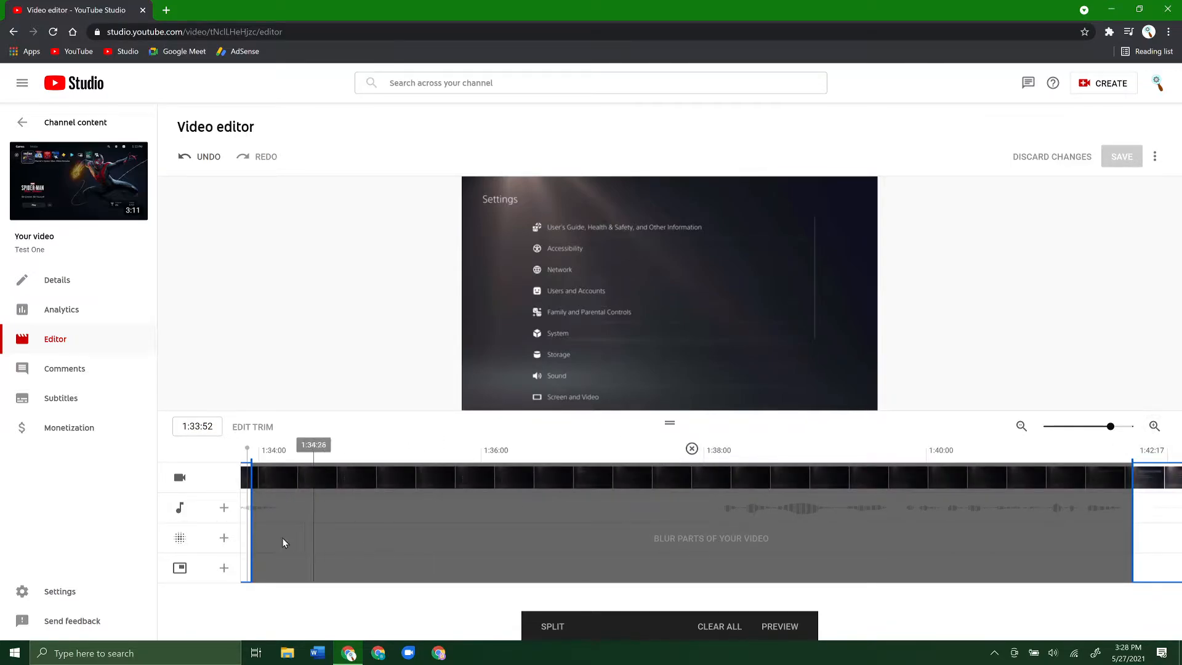
{"action": "left_click_drag", "start_coordinate": [245, 517], "coordinate": [427, 530]}
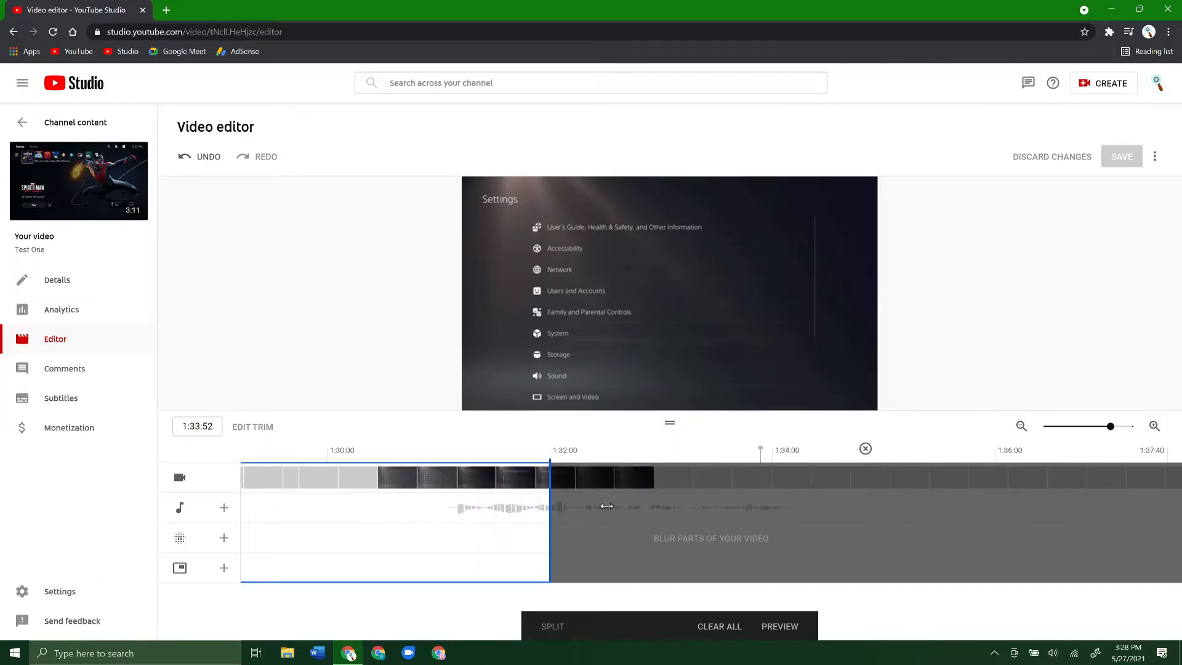
{"action": "left_click_drag", "start_coordinate": [527, 545], "coordinate": [440, 528]}
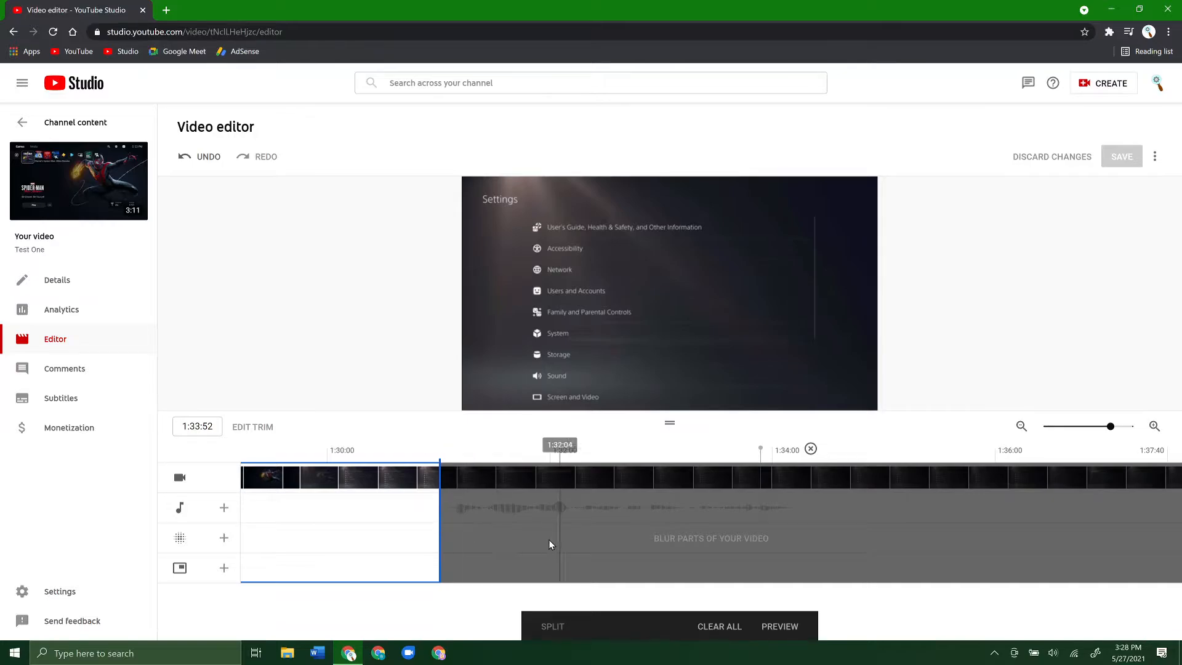
- Preview the trimmed video and play it from shortly before the cut-out section to past its end
{"action": "left_click", "coordinate": [1021, 430]}
{"action": "left_click", "coordinate": [1020, 430]}
{"action": "left_click", "coordinate": [1020, 429]}
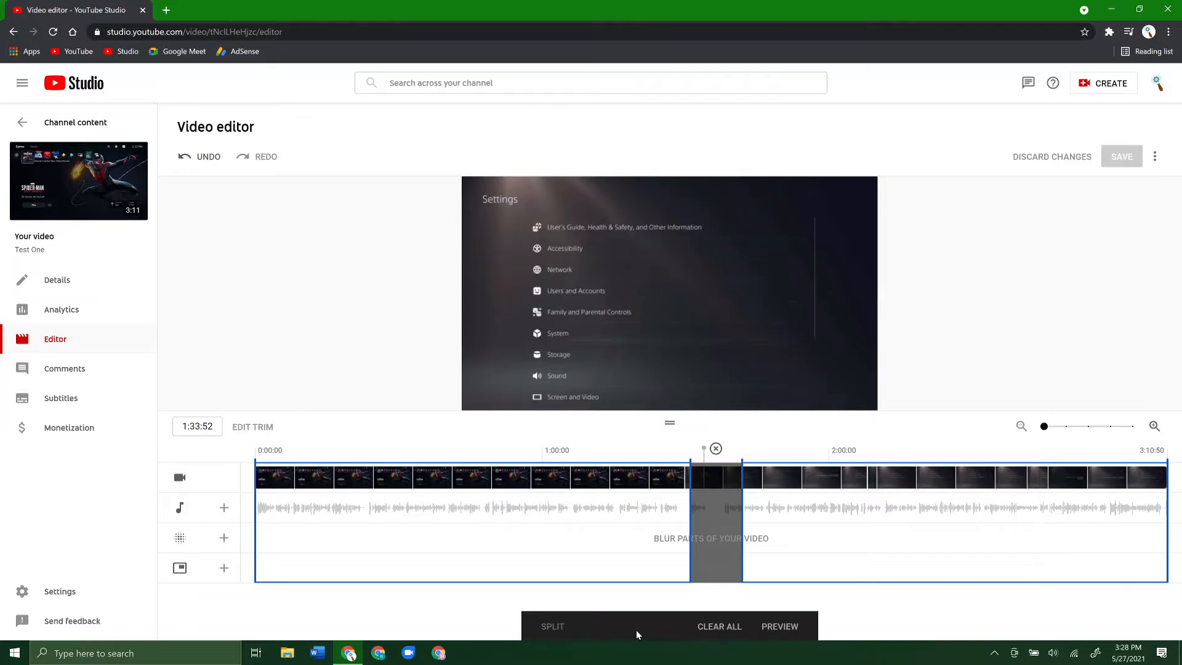
{"action": "left_click", "coordinate": [784, 626]}
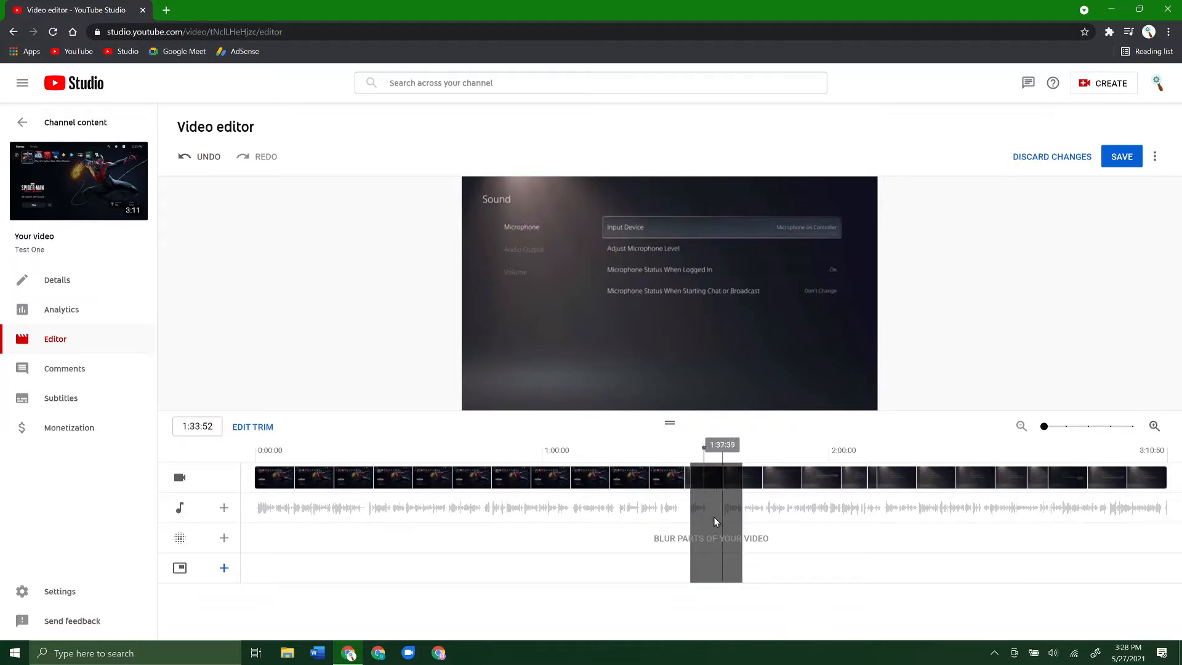
{"action": "left_click", "coordinate": [663, 506]}
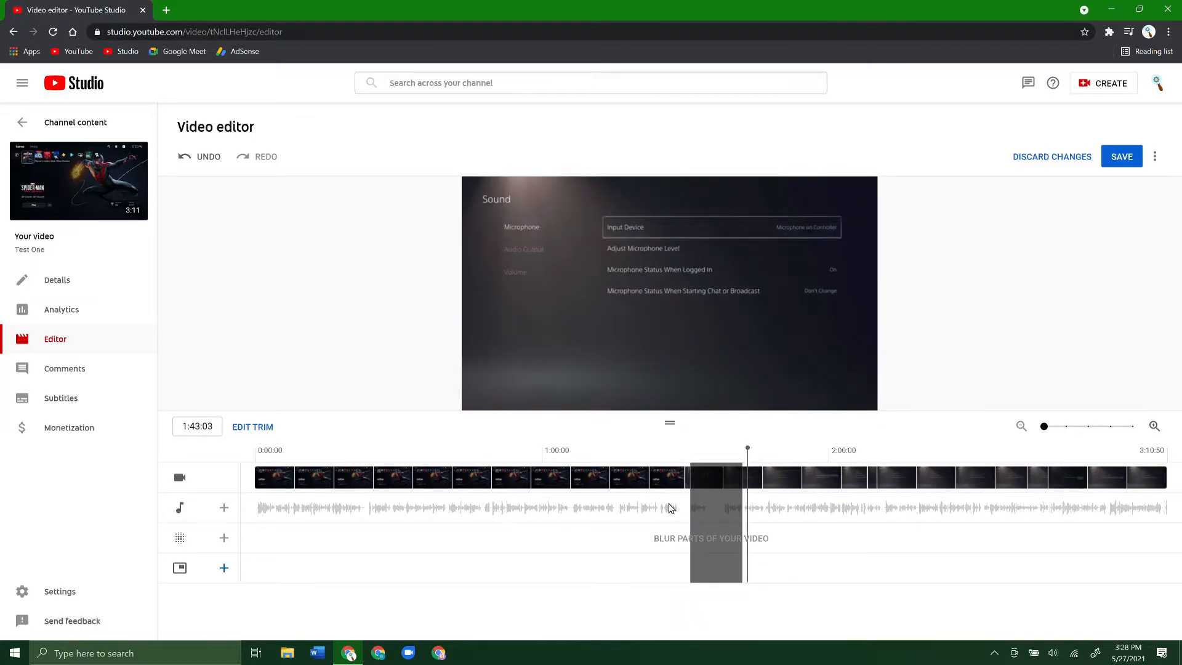
{"action": "key", "text": "space"}
- Save the trim changes to the video and confirm the save
{"action": "left_click", "coordinate": [1120, 160]}
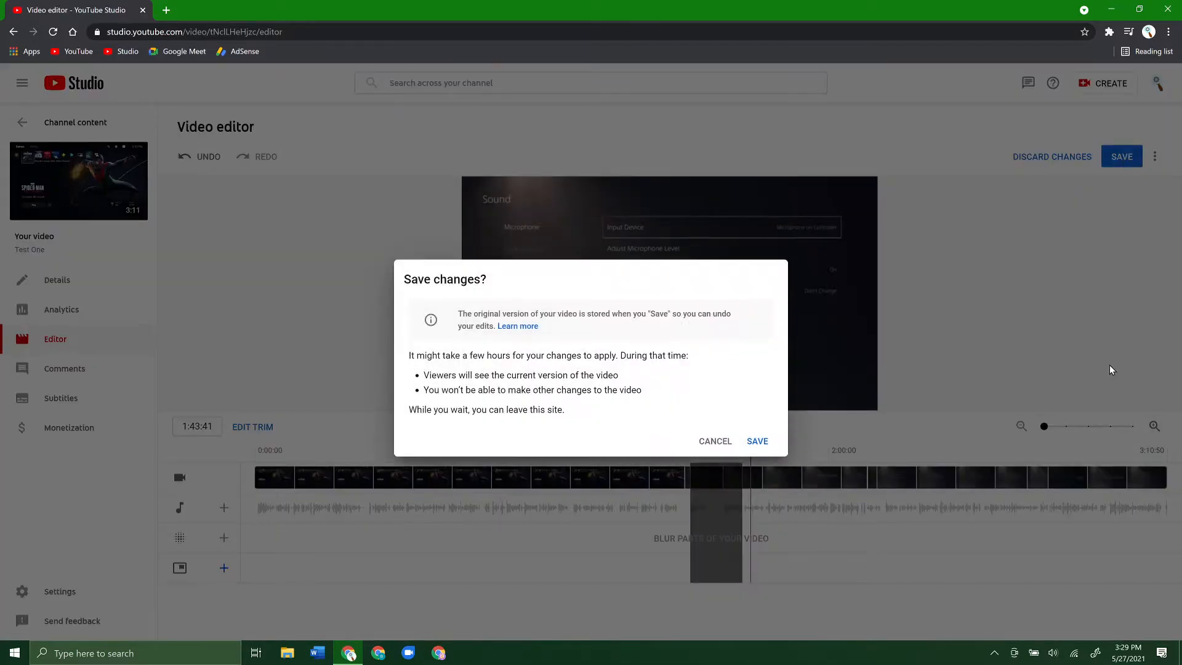
{"action": "left_click", "coordinate": [758, 441]}
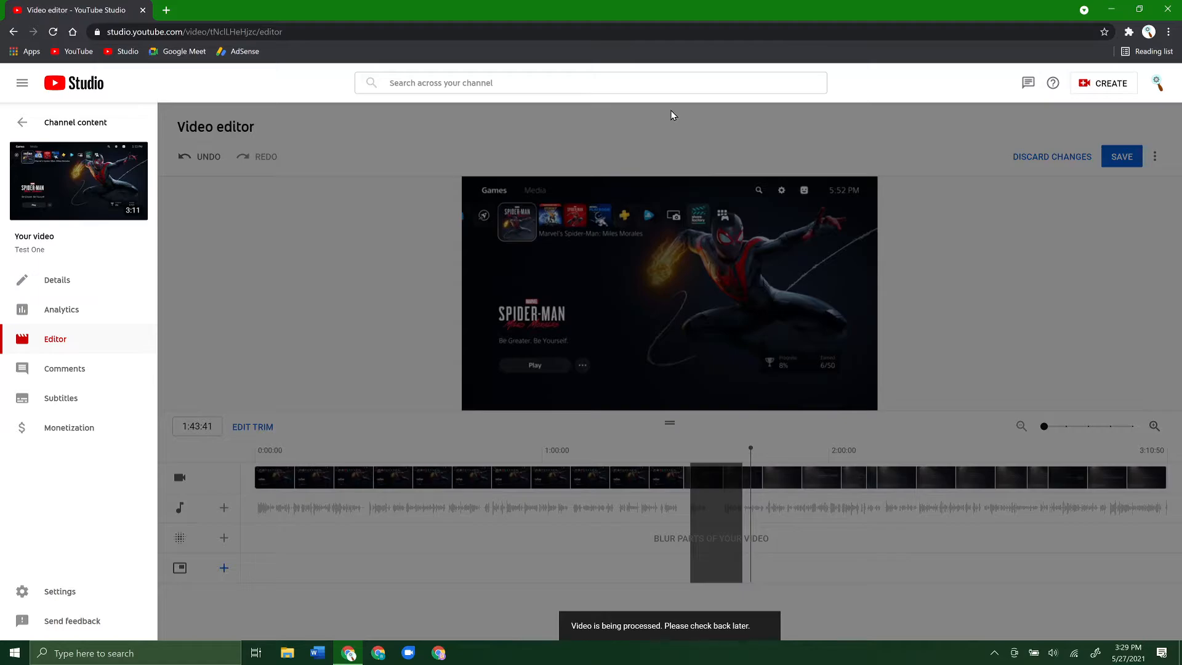
- Return to the channel content list and reopen the details of the Test One video
{"action": "left_click", "coordinate": [20, 122]}
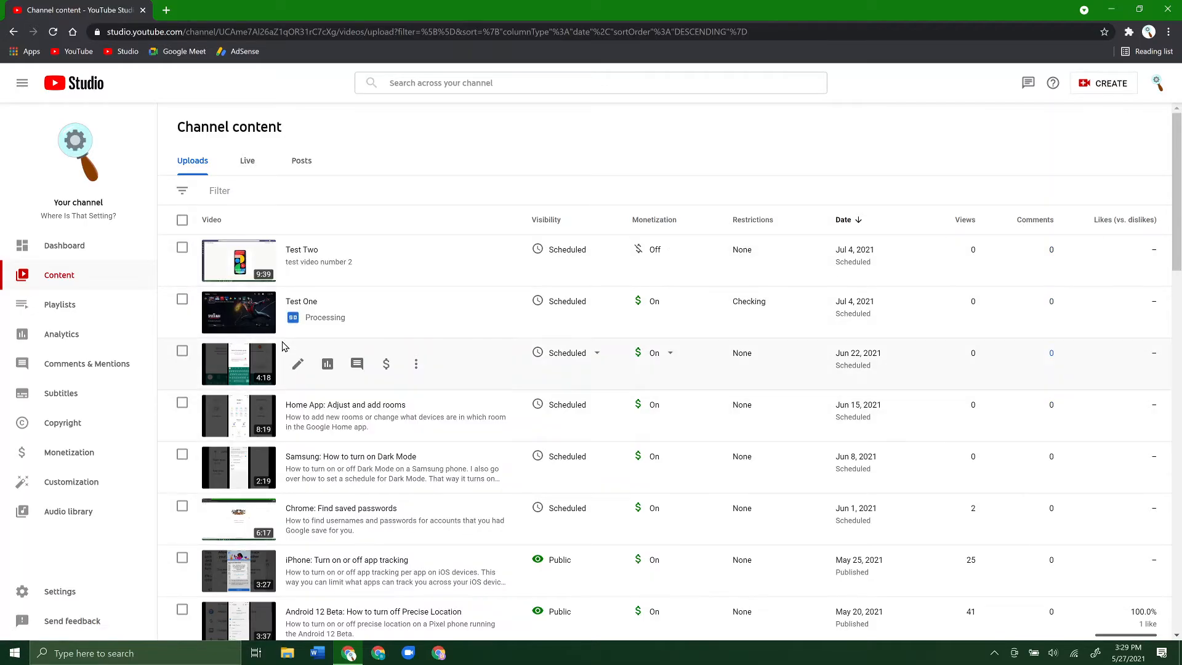
{"action": "left_click", "coordinate": [297, 315]}
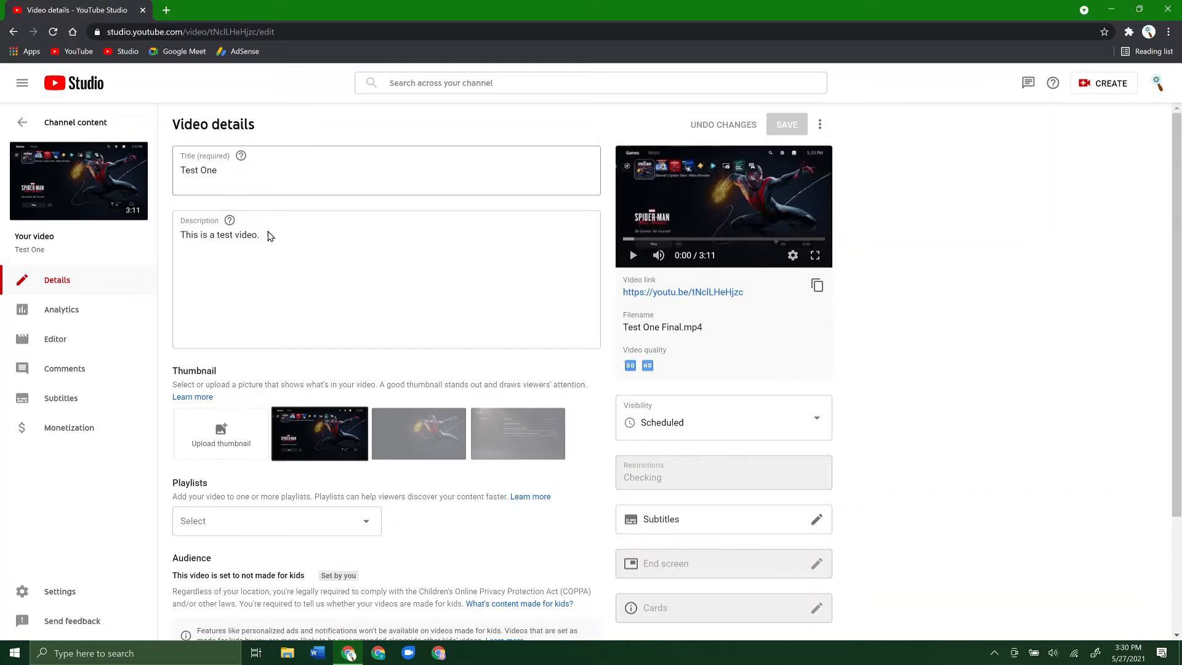
- Check the Test One video in the editor, return to the channel content list, and reopen that video in the editor
{"action": "left_click", "coordinate": [72, 340]}
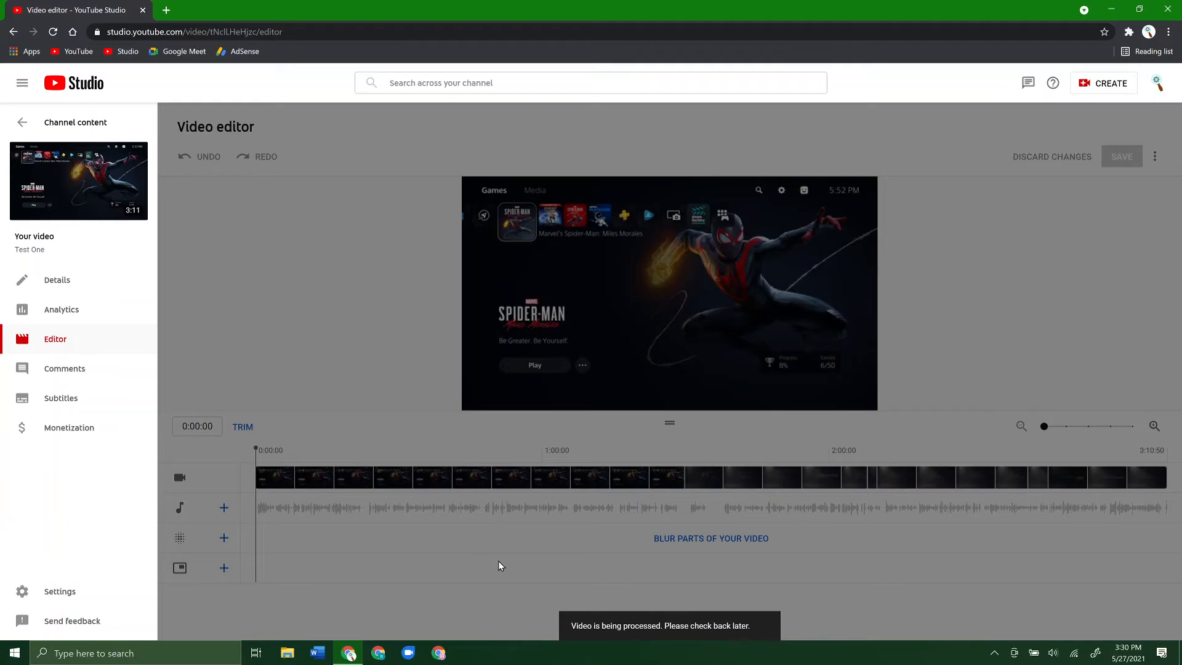
{"action": "left_click", "coordinate": [61, 129]}
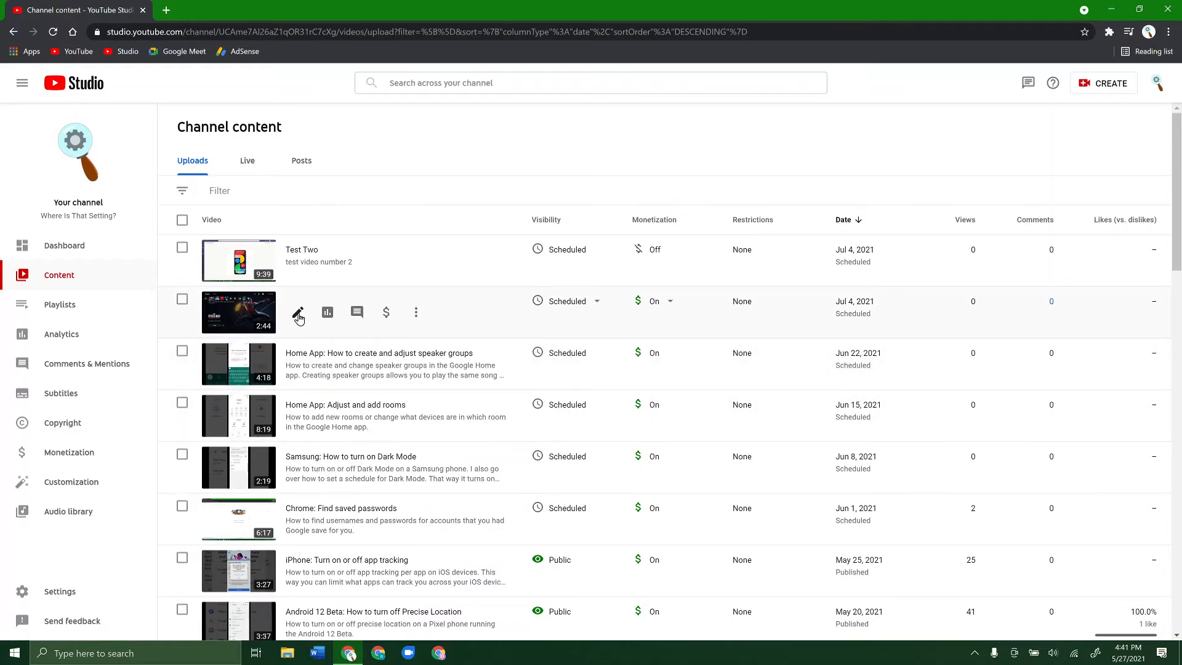
{"action": "left_click", "coordinate": [300, 319]}
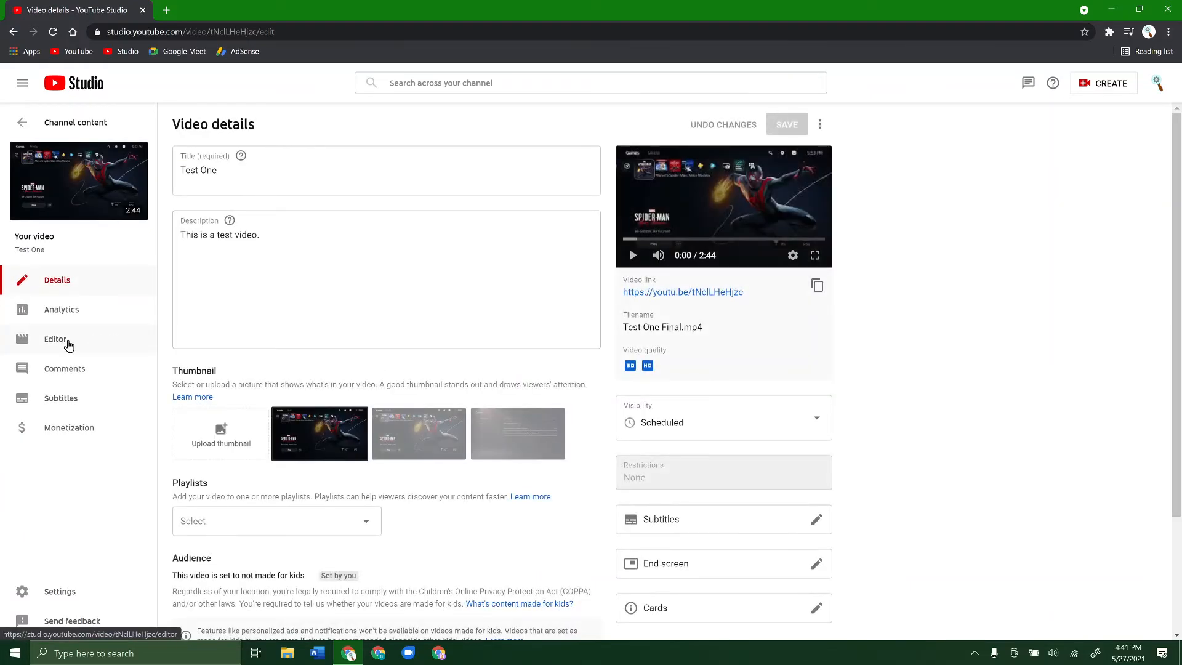
{"action": "left_click", "coordinate": [68, 342]}
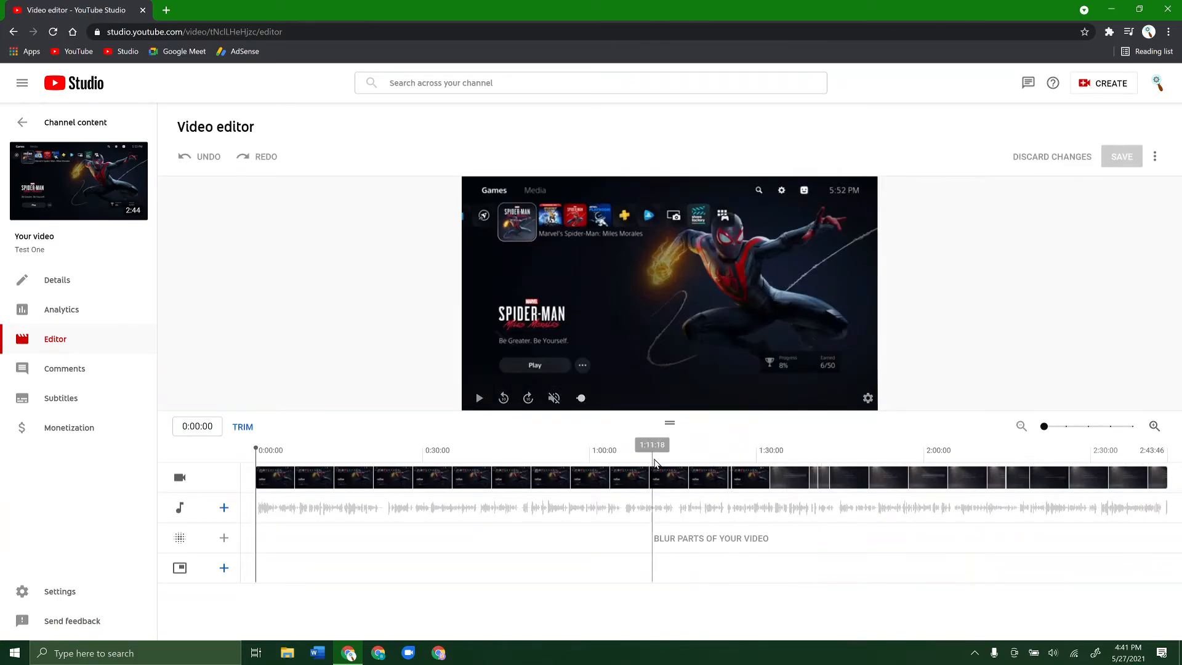
- Play the edited video from shortly before the 1:30 mark to check the transition where the section was cut out
{"action": "left_click", "coordinate": [758, 488]}
{"action": "left_click", "coordinate": [670, 303]}
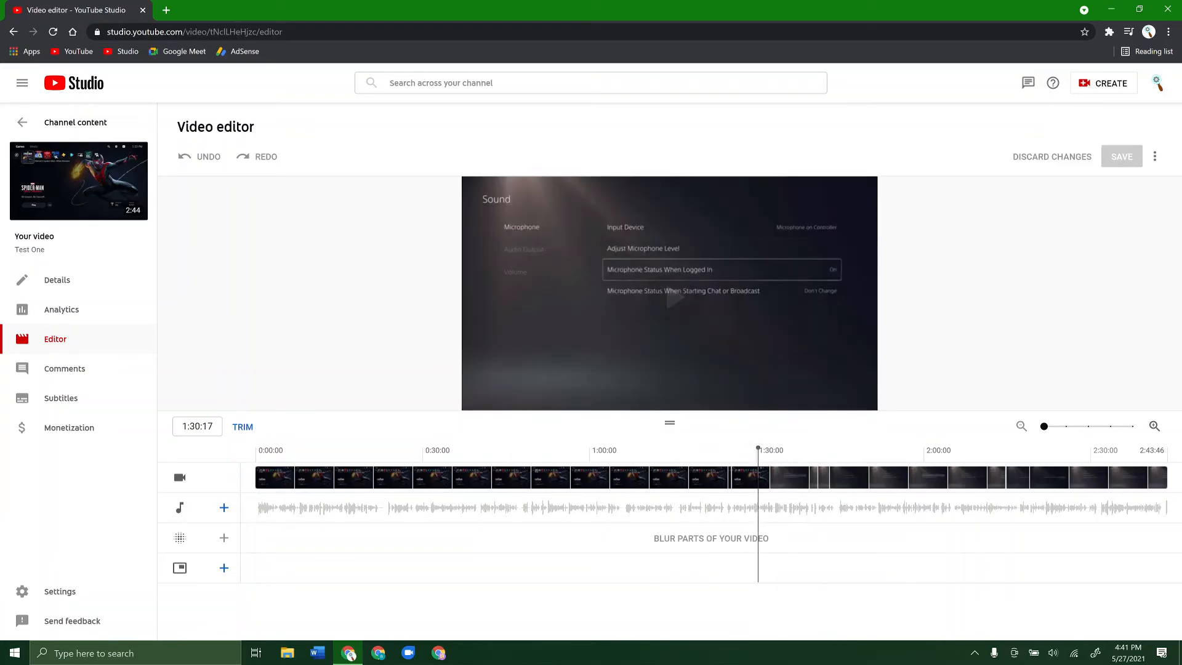
{"action": "left_click", "coordinate": [741, 486]}
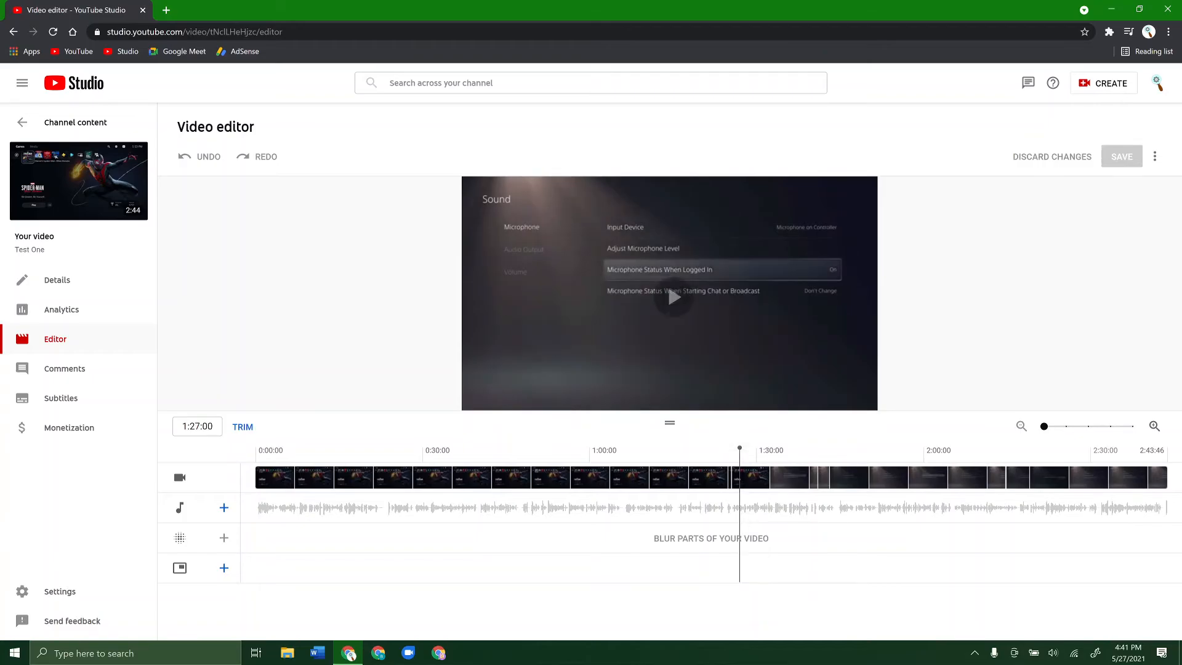
{"action": "left_click", "coordinate": [710, 488]}
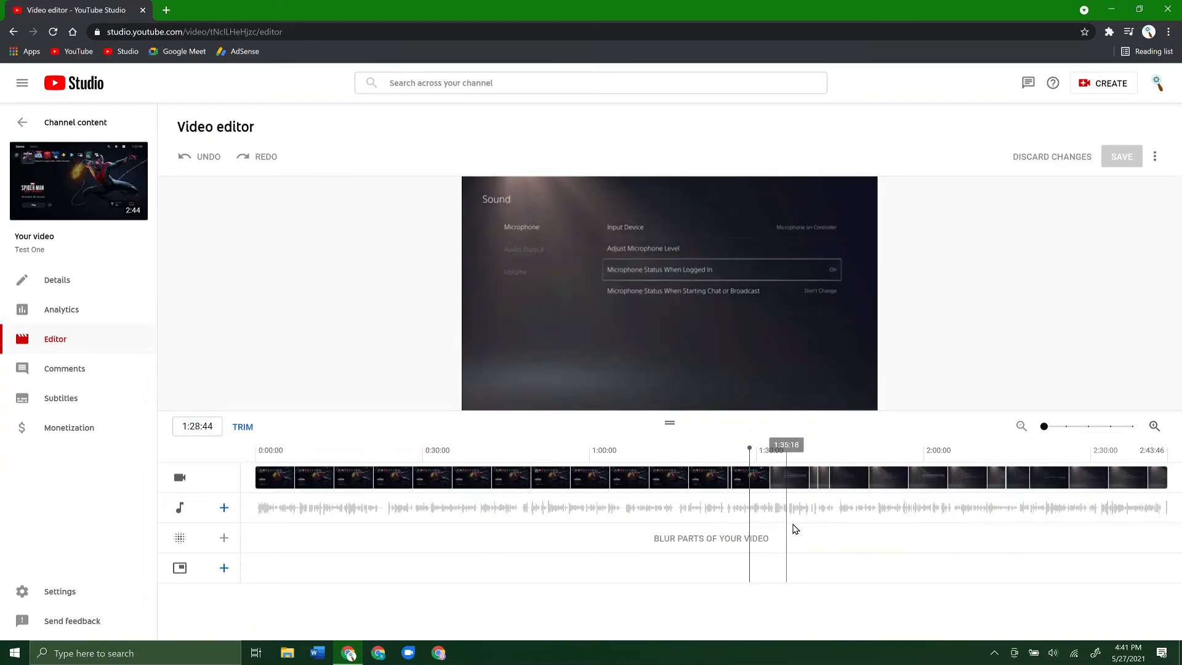
{"action": "key", "text": "space"}
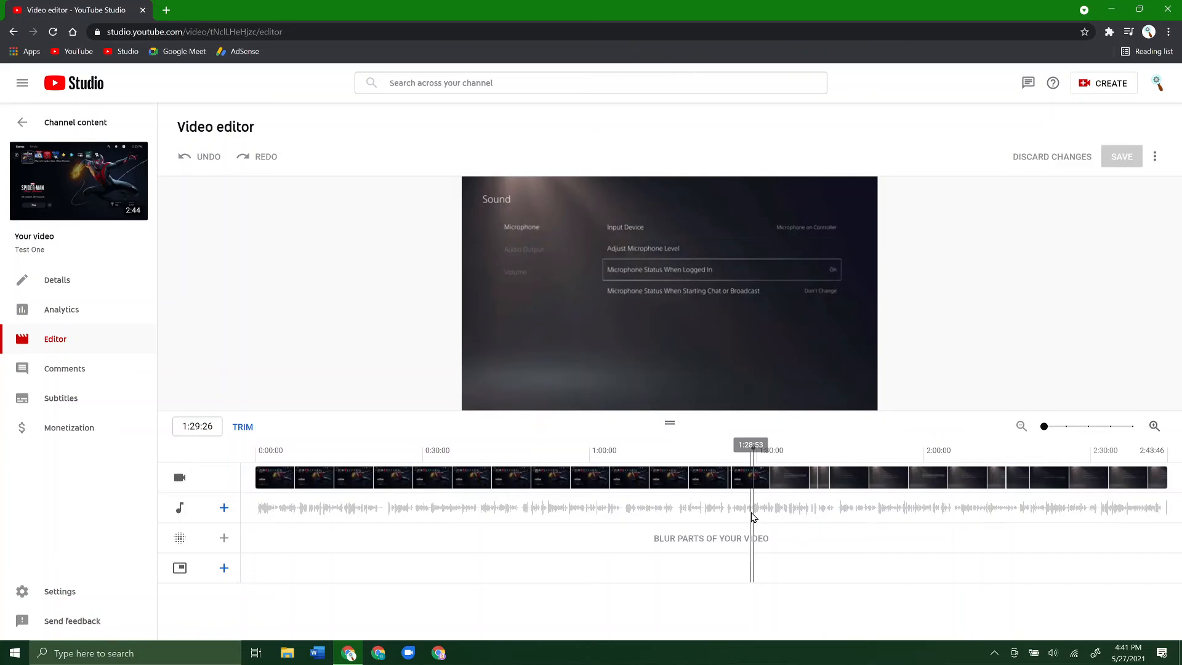
{"action": "left_click", "coordinate": [243, 428]}
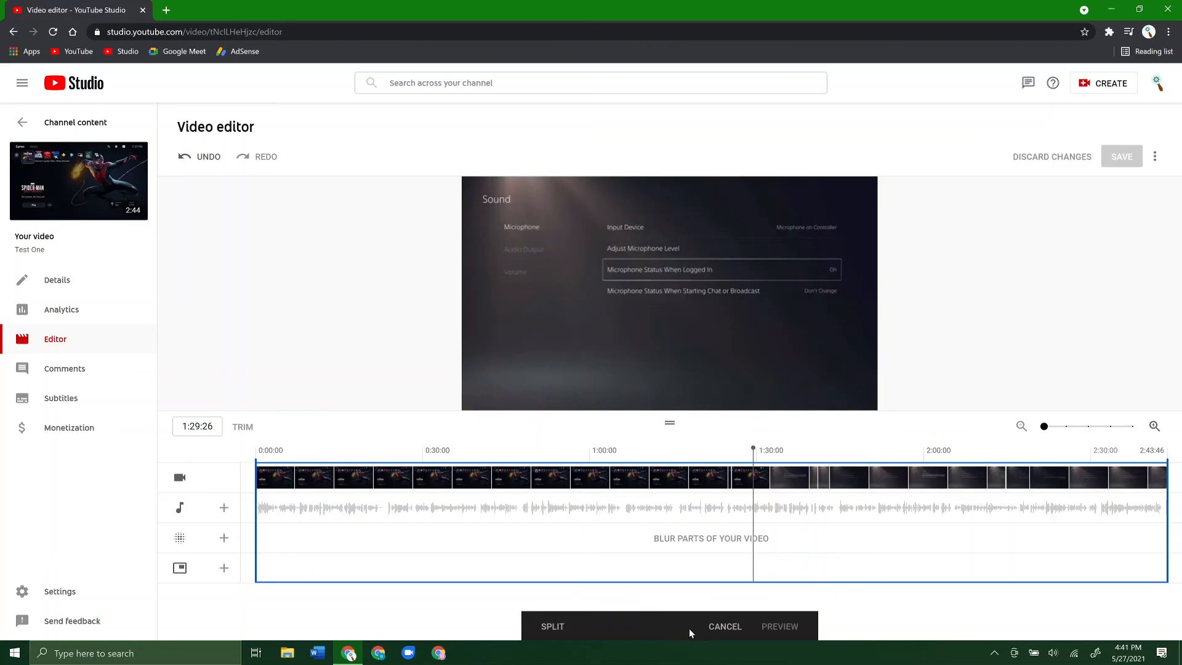
{"action": "left_click", "coordinate": [726, 626]}
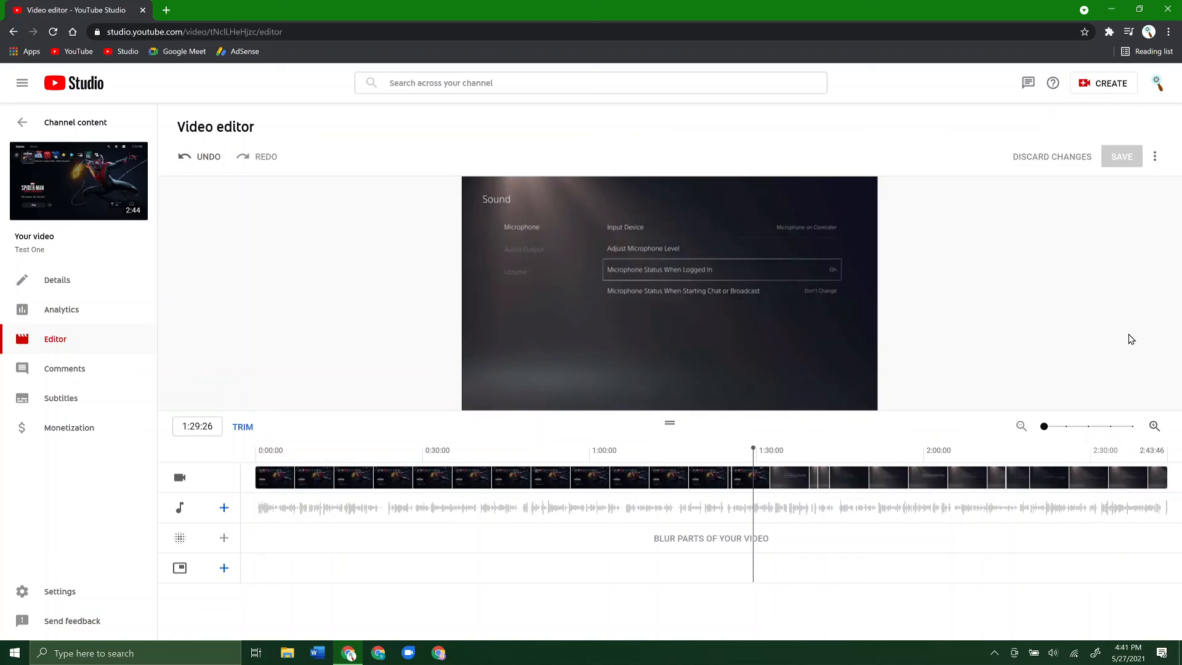
{"action": "left_click", "coordinate": [210, 157]}
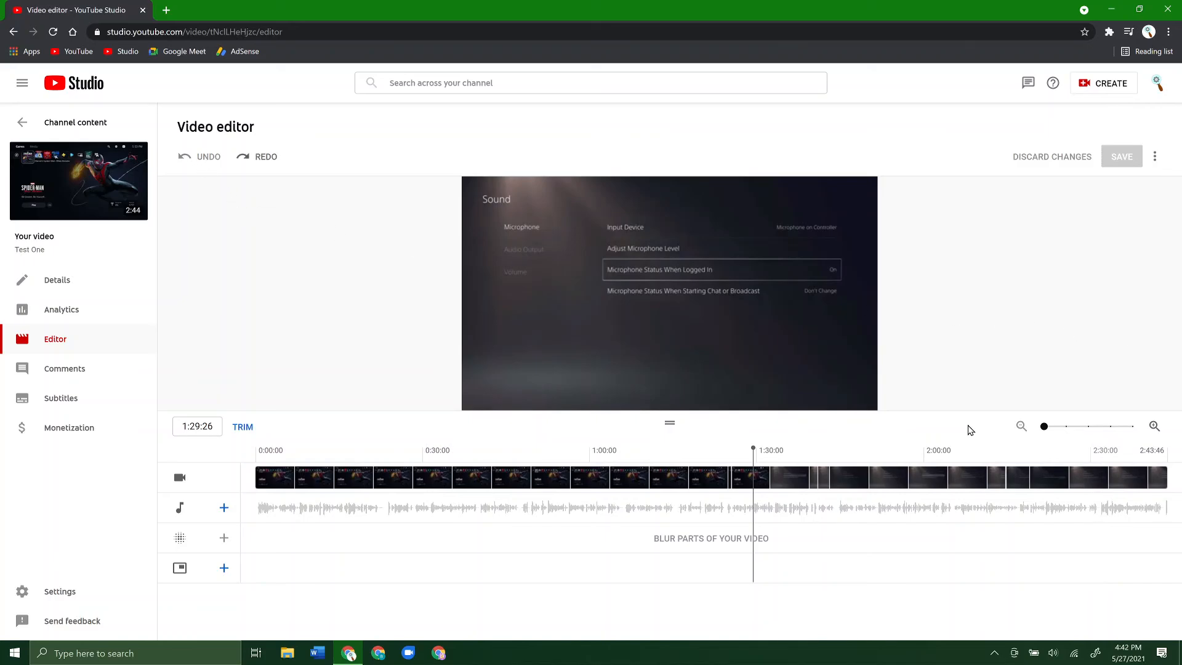